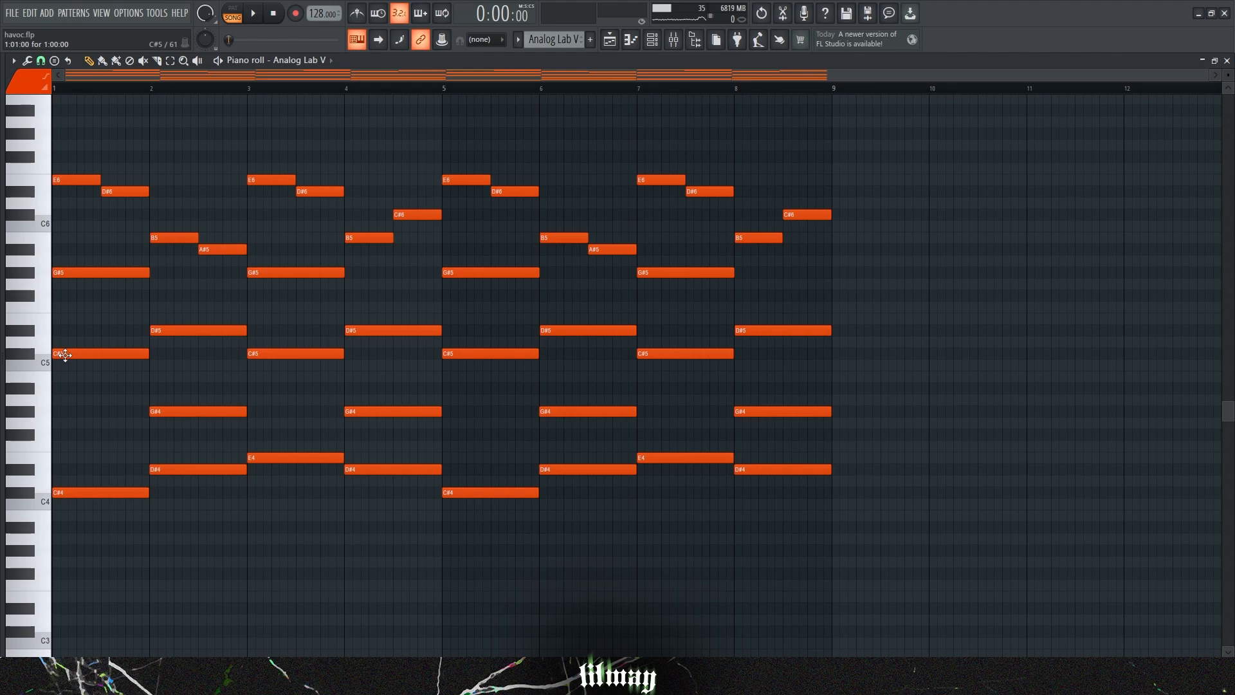
# - Add half-bar E5 and D#5 notes one after the other inside the bar 1 chord of the Analog Lab V pattern
pyautogui.click(55, 319)
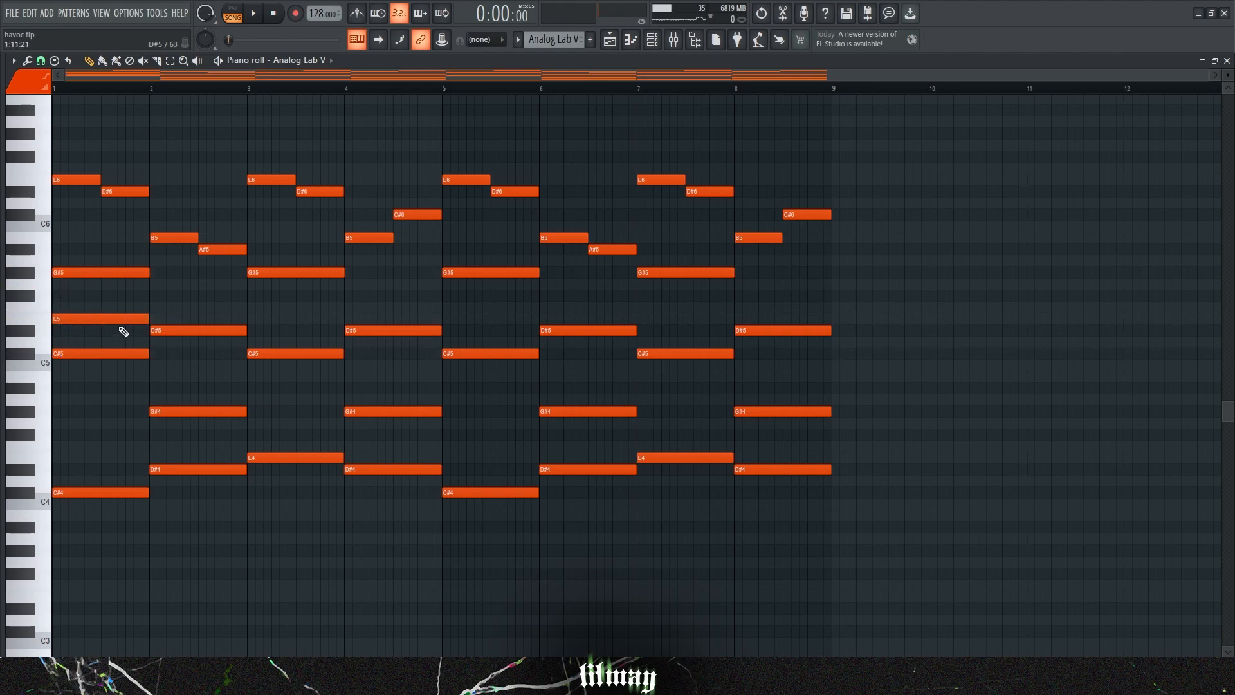
pyautogui.moveTo(147, 318); pyautogui.dragTo(96, 318)
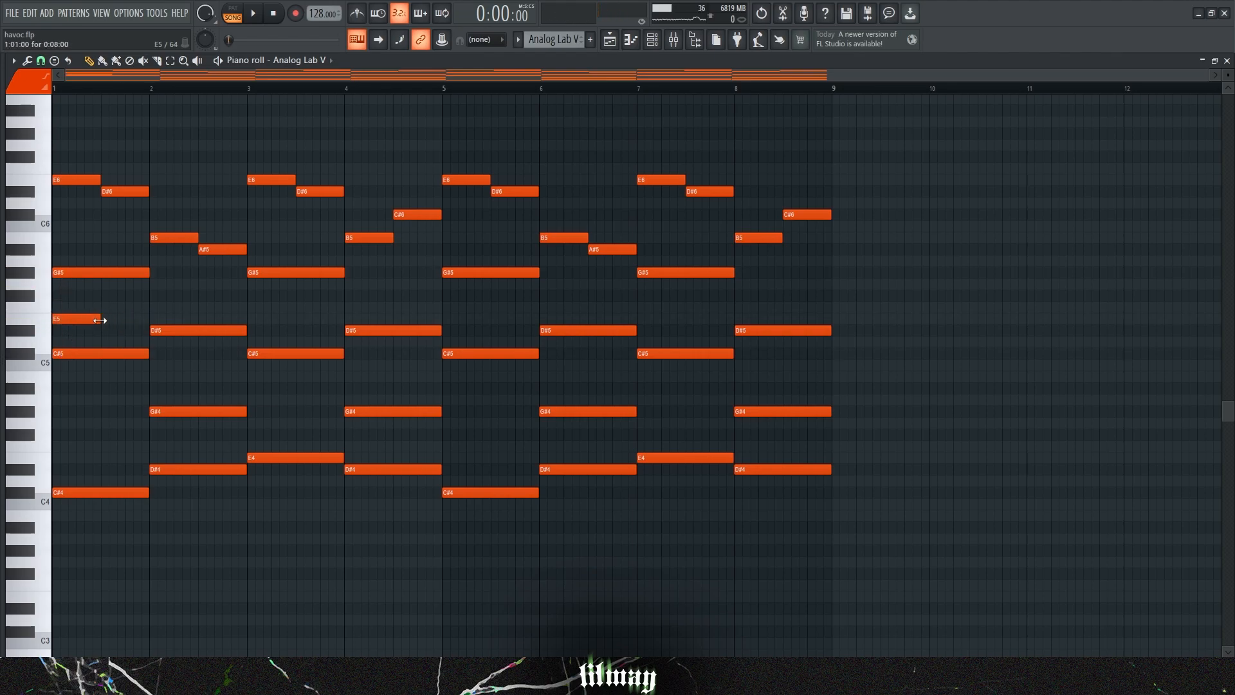
pyautogui.click(103, 330)
# - Duplicate bar 1's G#5, E5, D#5 and C#5 notes into bar 2 shifted down five semitones, and delete the copies
pyautogui.moveTo(159, 246); pyautogui.dragTo(73, 366)
pyautogui.hotkey('ctrl', 'b')
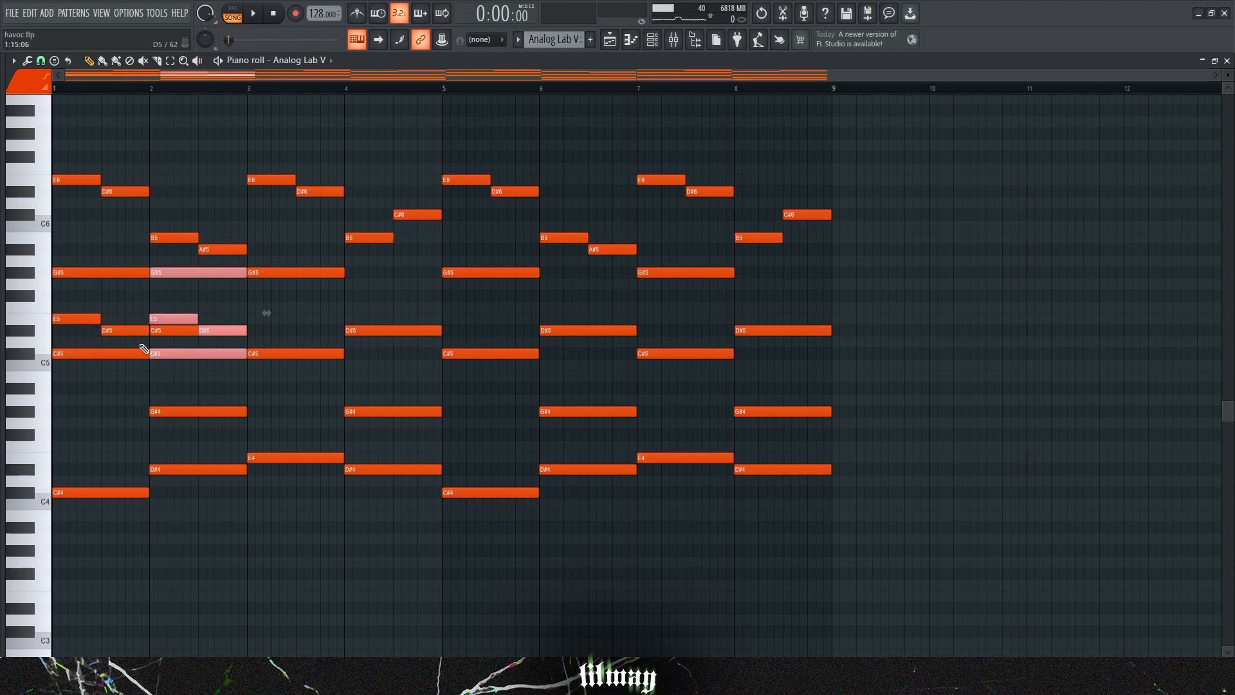
pyautogui.press('Down')
pyautogui.press('Down')
pyautogui.press('Down')
pyautogui.press('Down')
pyautogui.press('Down')
pyautogui.press('Delete')
# - Delete the added E5 and D#5 notes from bar 1 and play back the Analog Lab V pattern
pyautogui.moveTo(138, 307); pyautogui.dragTo(67, 340)
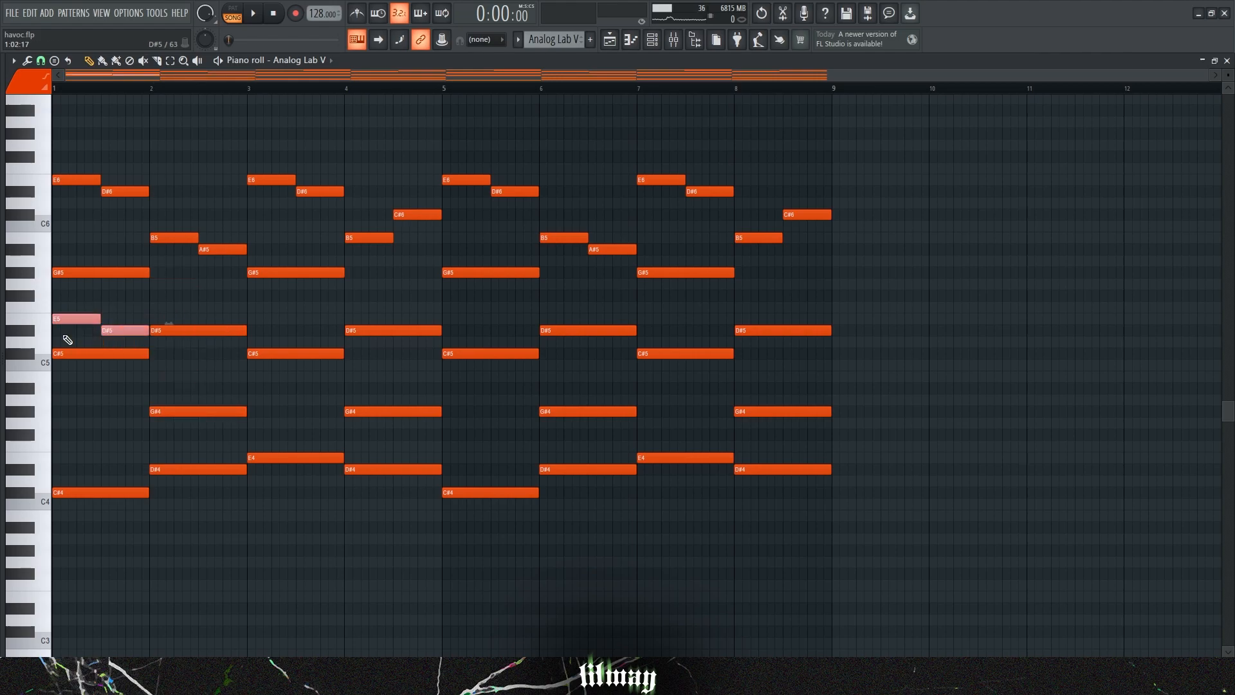
pyautogui.press('Delete')
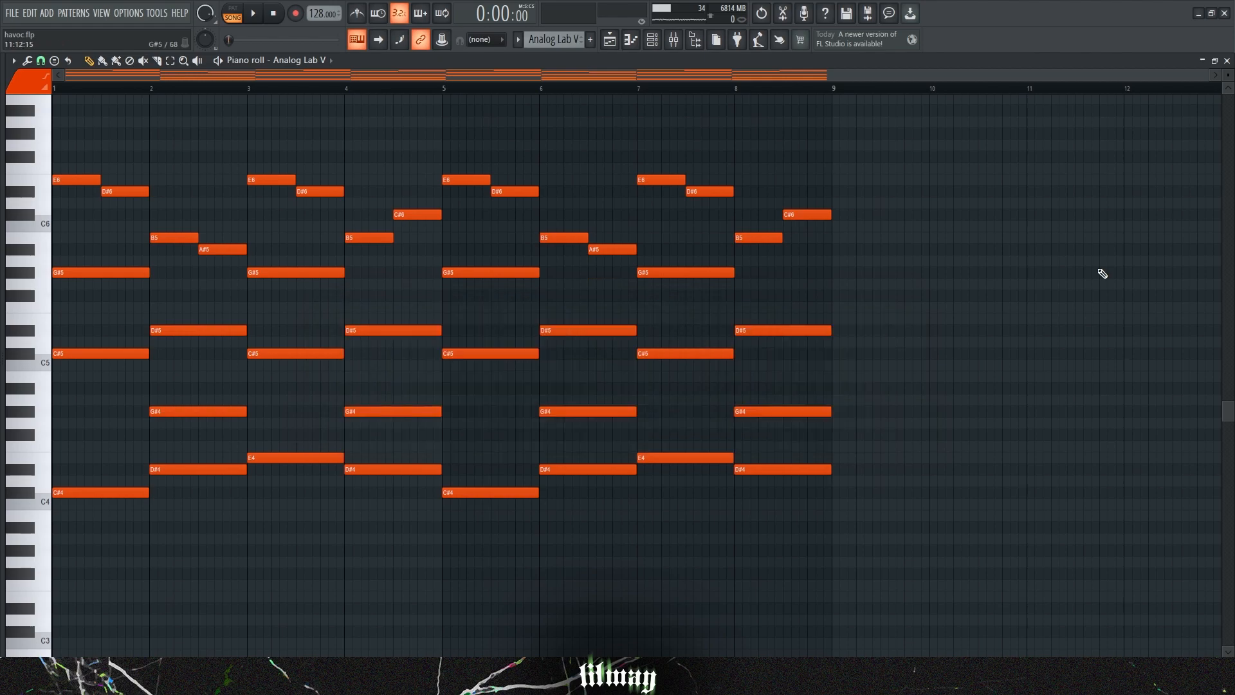
pyautogui.press('space')
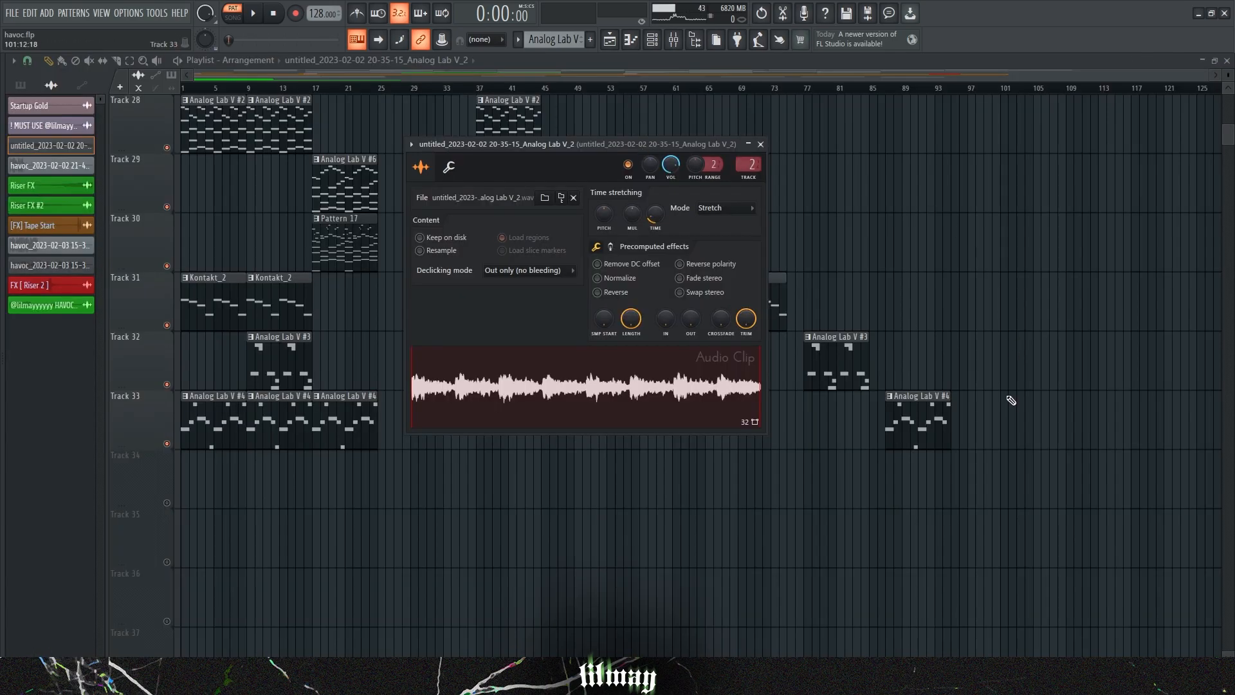
# - Open the Analog Lab V_2 audio clip in the Edison audio editor and examine the sample rate in its sample properties
pyautogui.rightClick(561, 354)
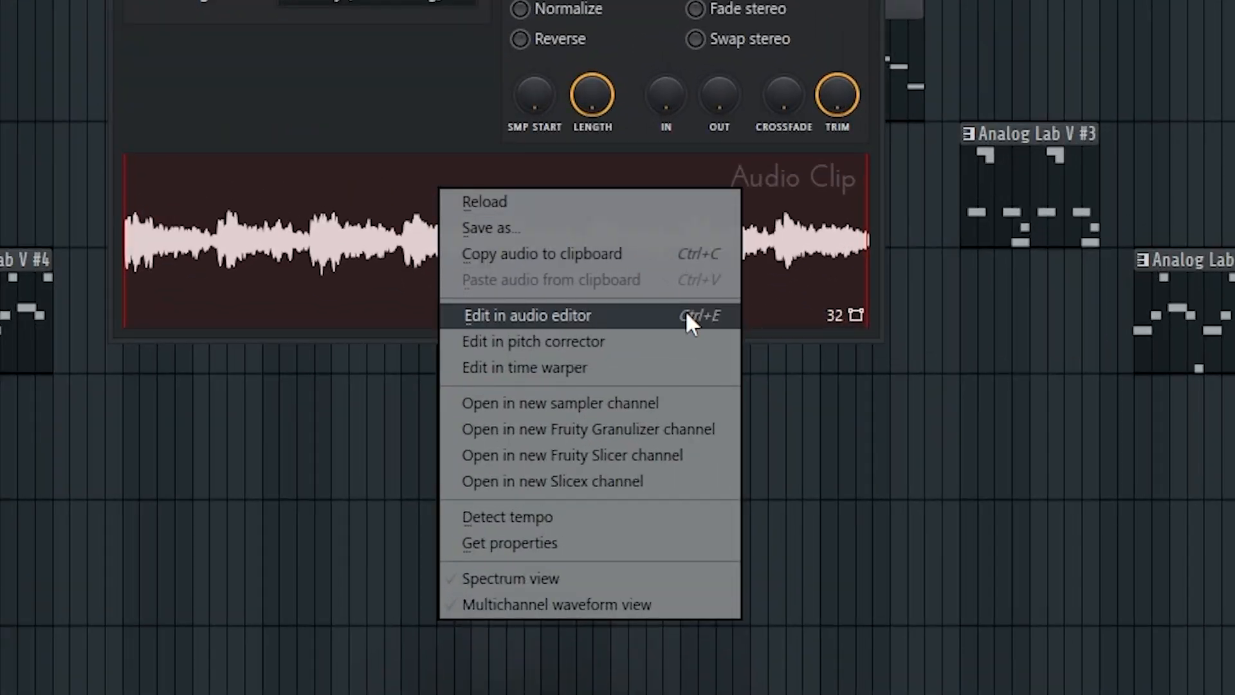
pyautogui.click(686, 313)
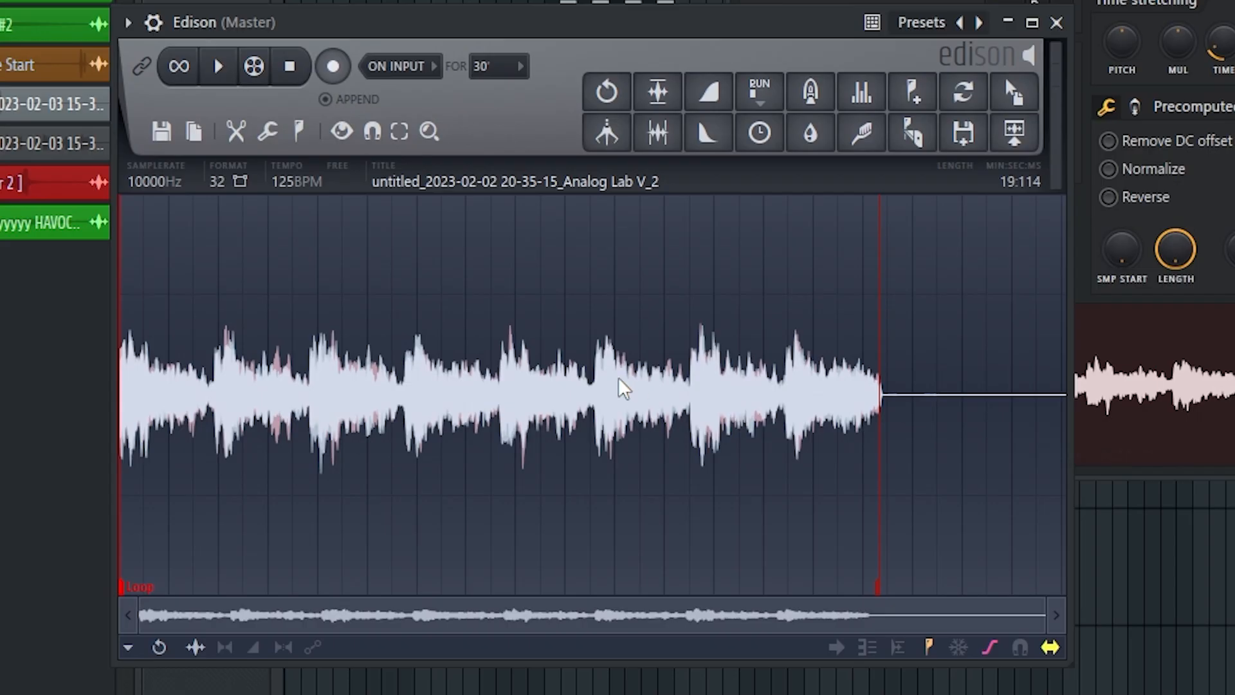
pyautogui.rightClick(621, 386)
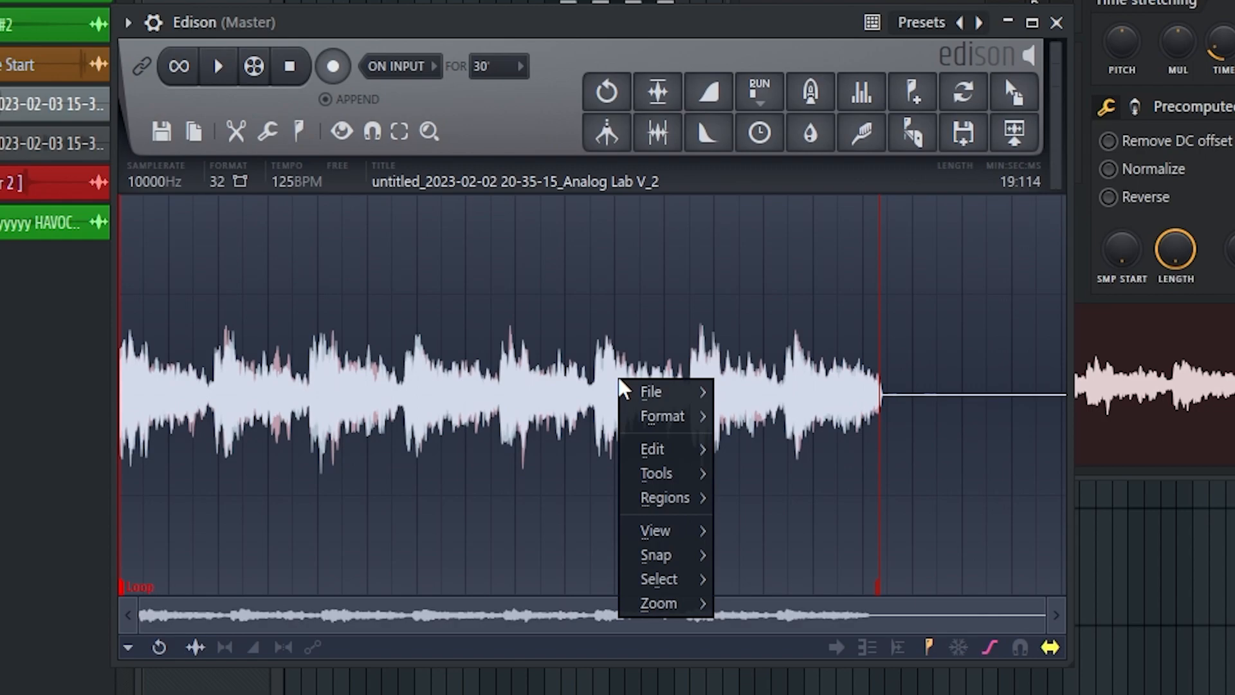
pyautogui.moveTo(686, 415)
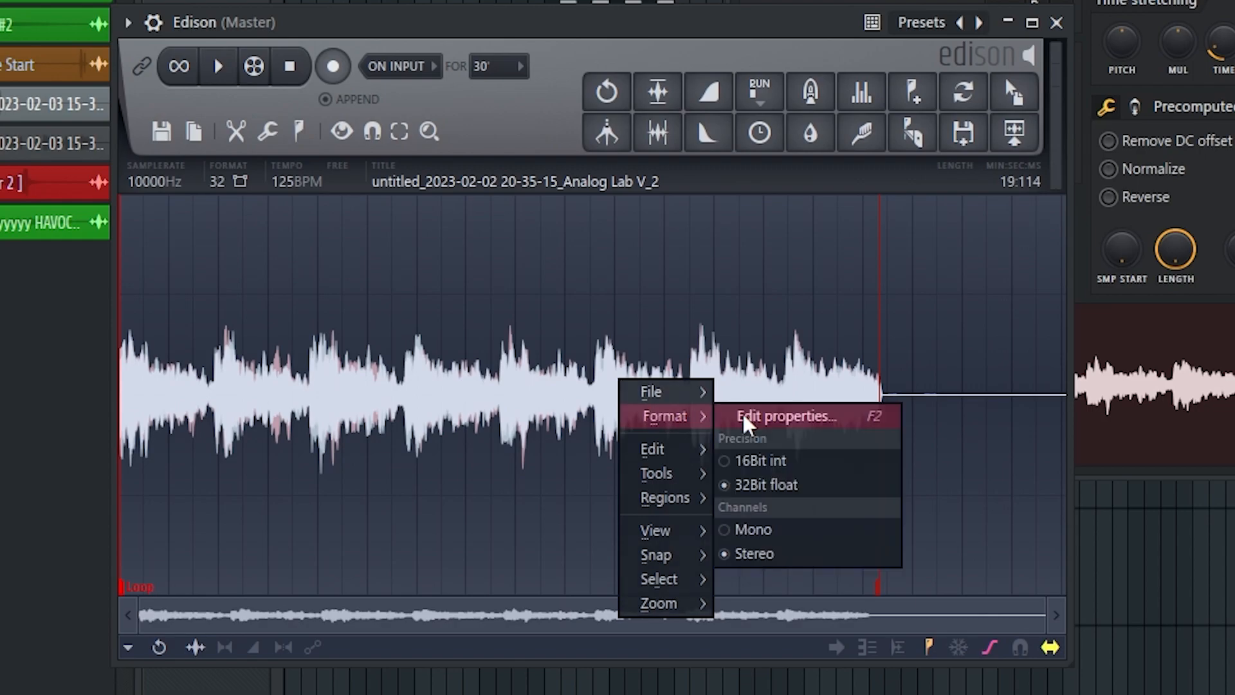
pyautogui.click(777, 414)
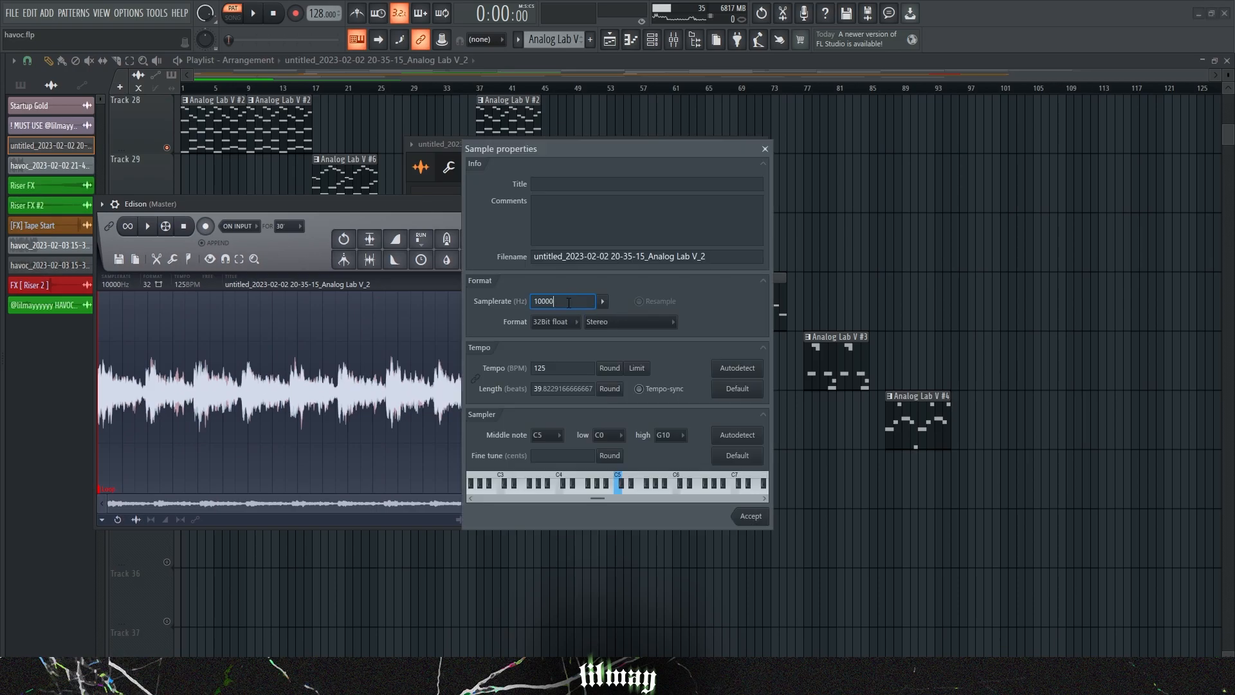
pyautogui.moveTo(569, 302); pyautogui.dragTo(471, 296)
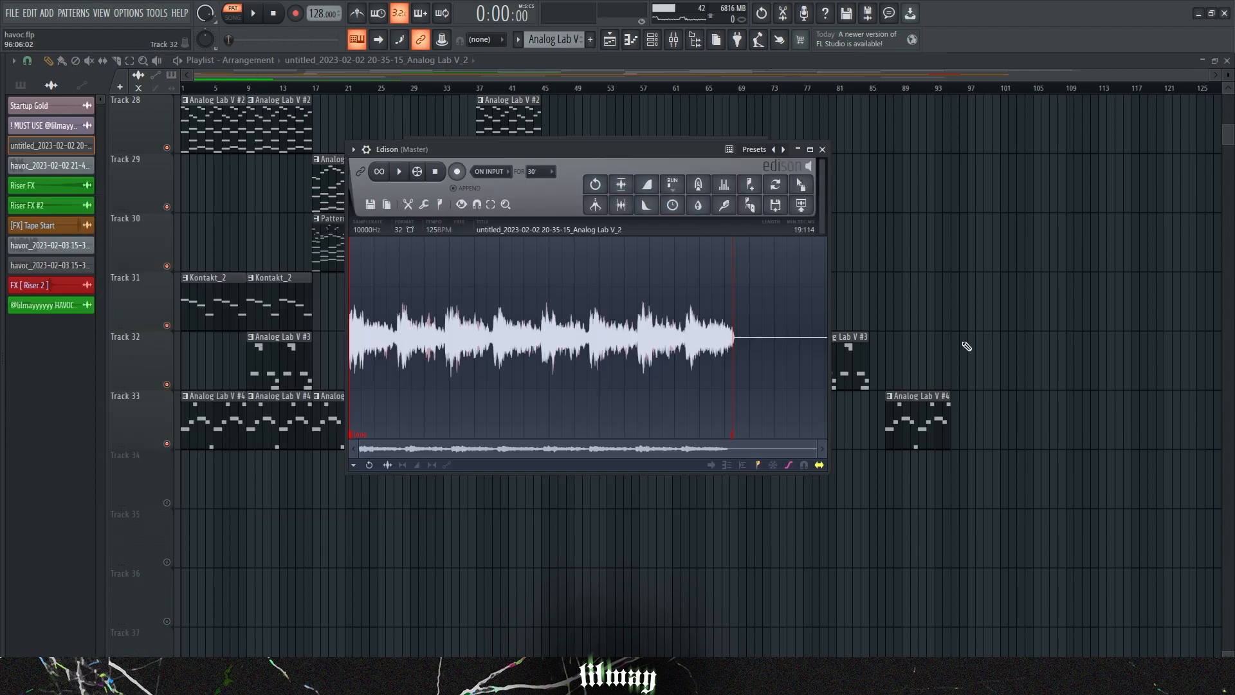
# - Play the sample in Edison and try to place it on an empty playlist track
pyautogui.press('space')
pyautogui.moveTo(801, 184); pyautogui.dragTo(400, 523)
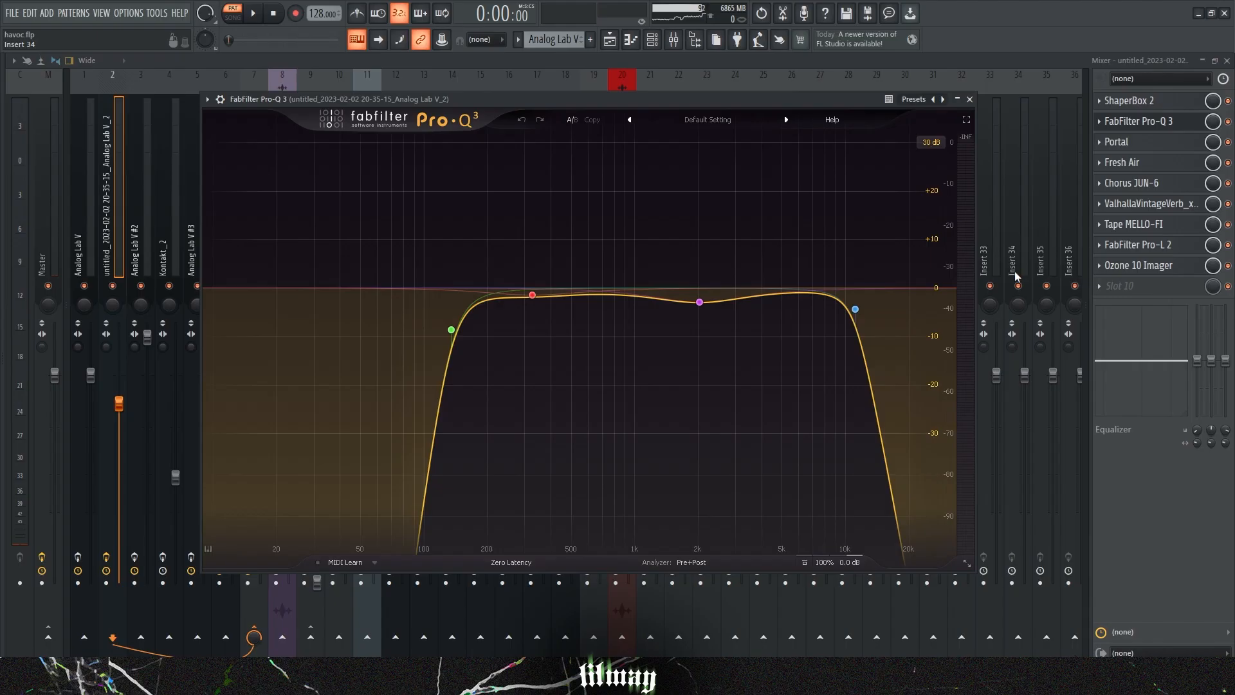
# - Examine the Portal and Tape MELLO-FI effects on the Analog Lab V_2 audio mixer track and play its clip in the playlist
pyautogui.click(1117, 142)
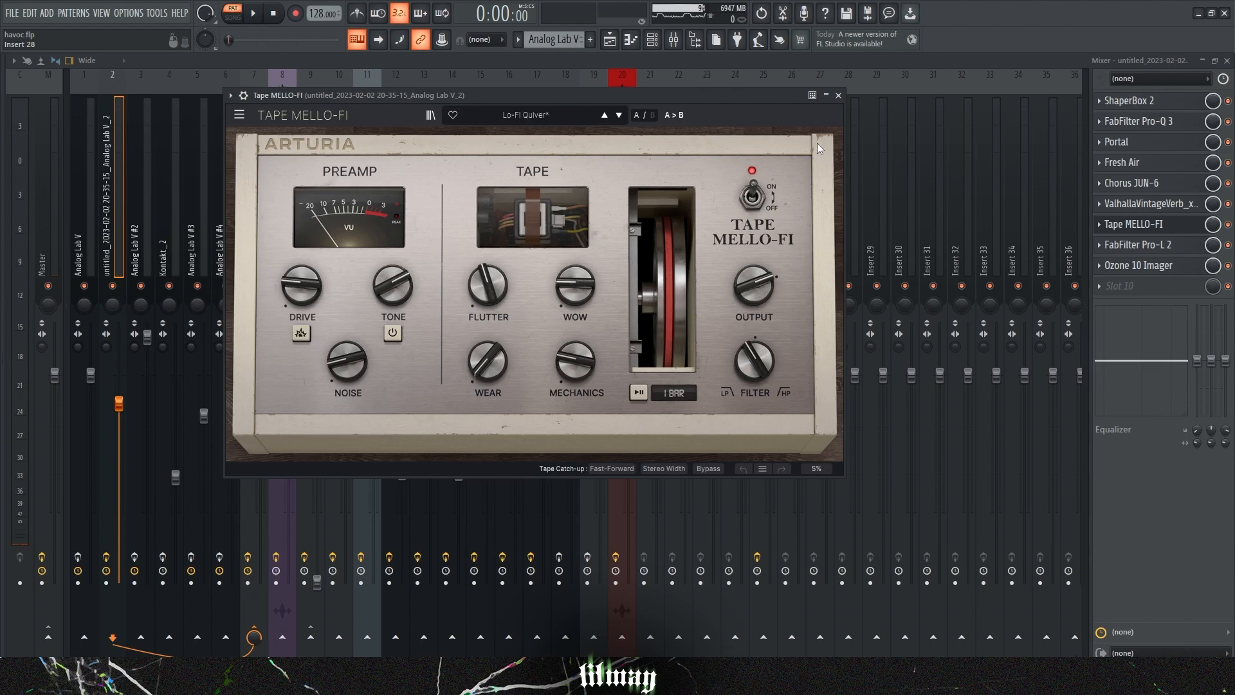
pyautogui.moveTo(577, 369)
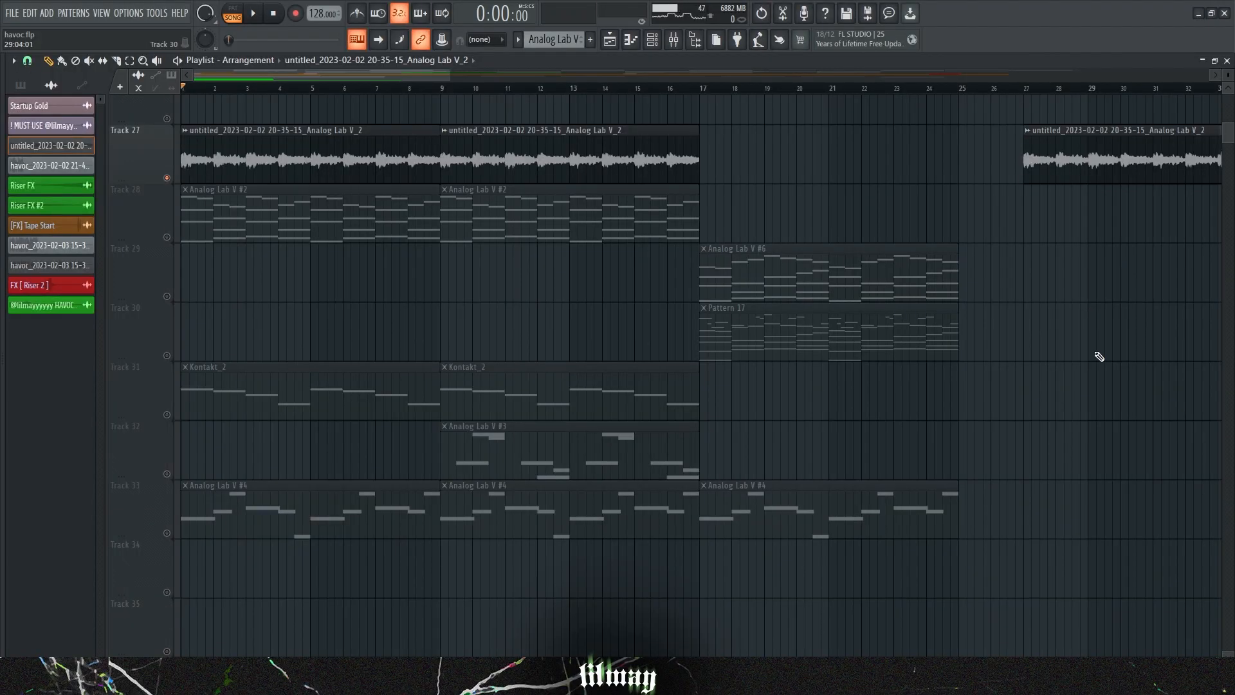
pyautogui.press('space')
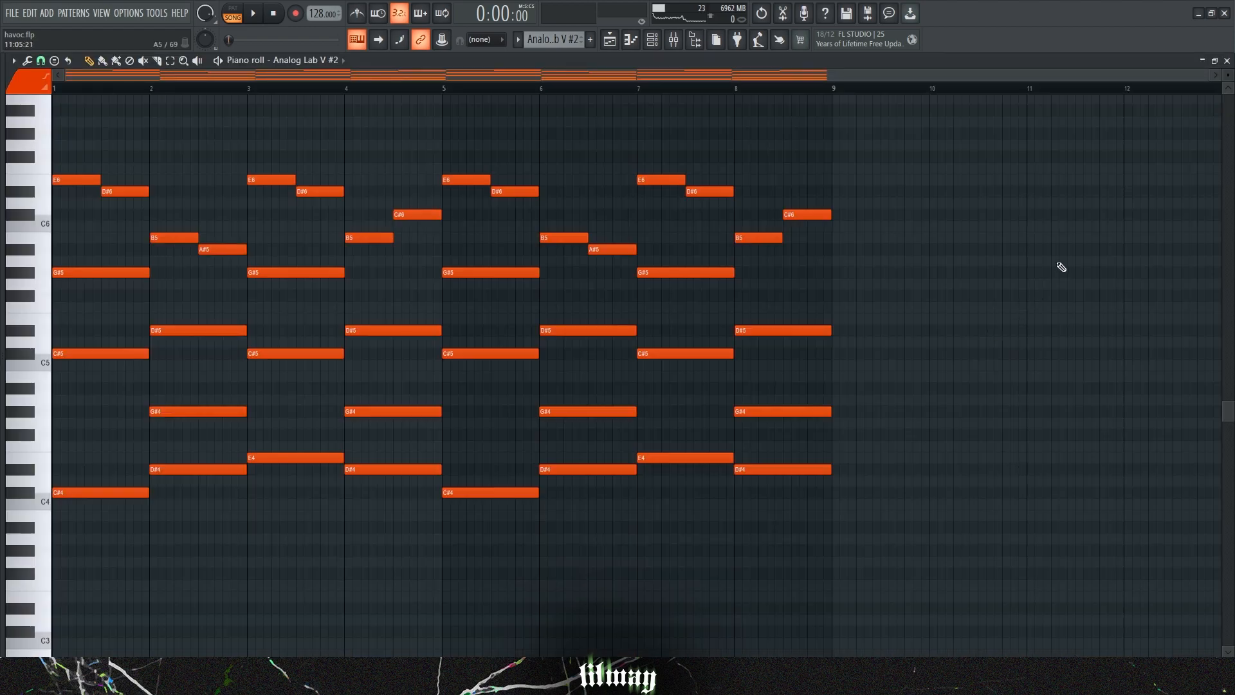
# - Play back the Analog Lab V #2 pattern in the piano roll
pyautogui.press('space')
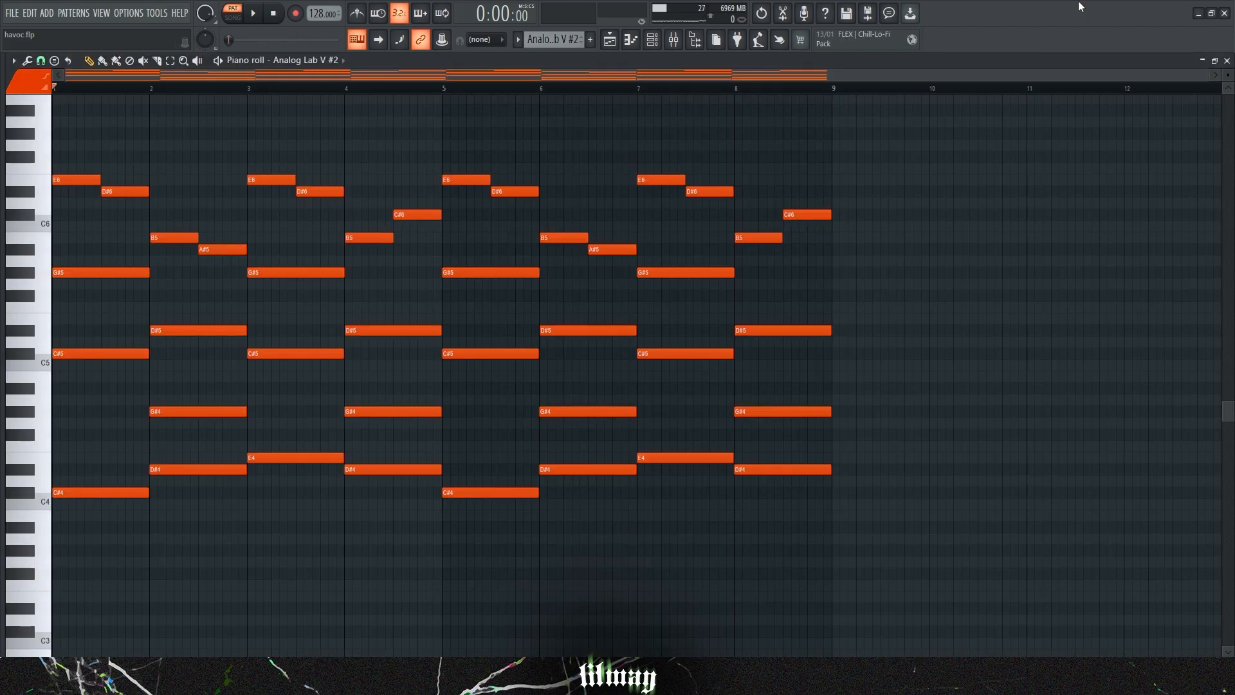
pyautogui.press('space')
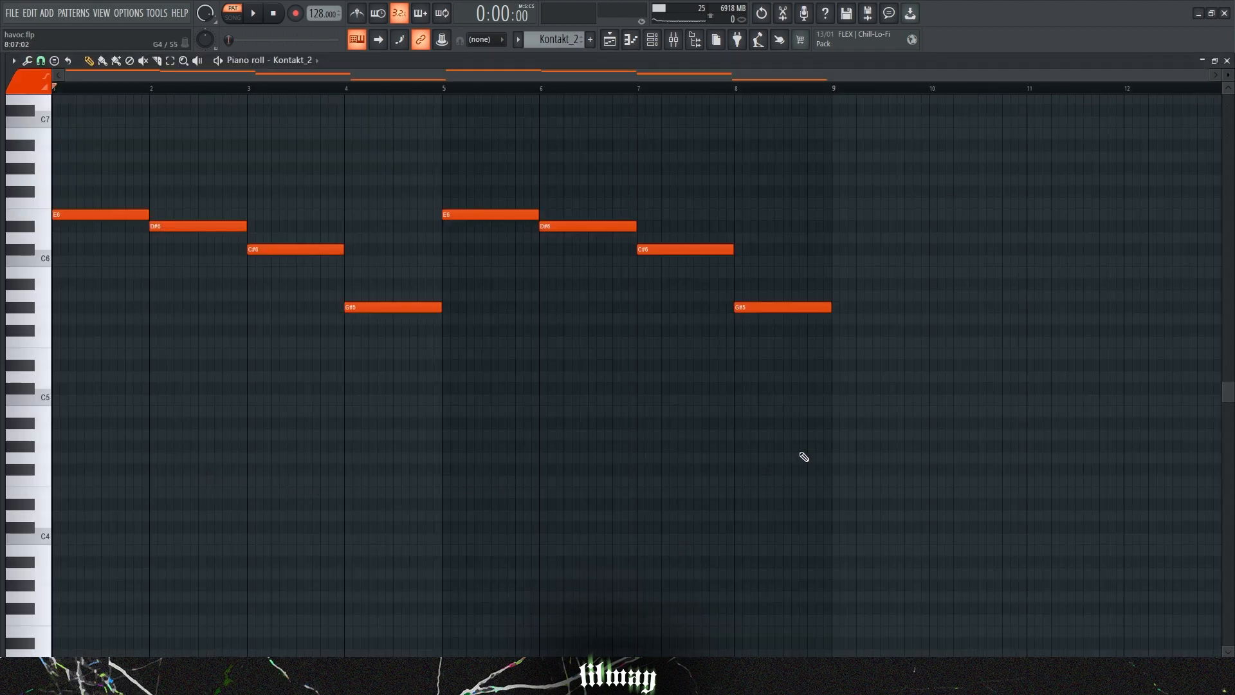
# - Play back the Kontakt_2 pattern, returning to its piano roll after viewing the S1 Stereo Imager in the mixer
pyautogui.press('space')
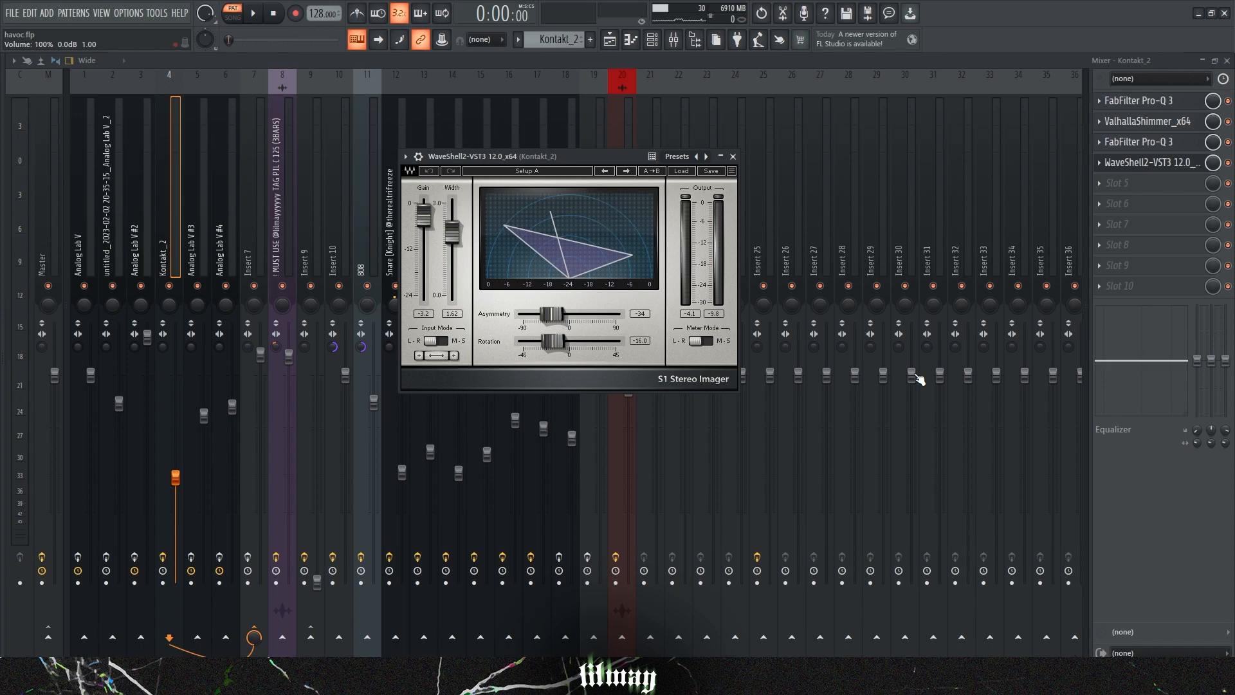
pyautogui.press('F7')
pyautogui.press('space')
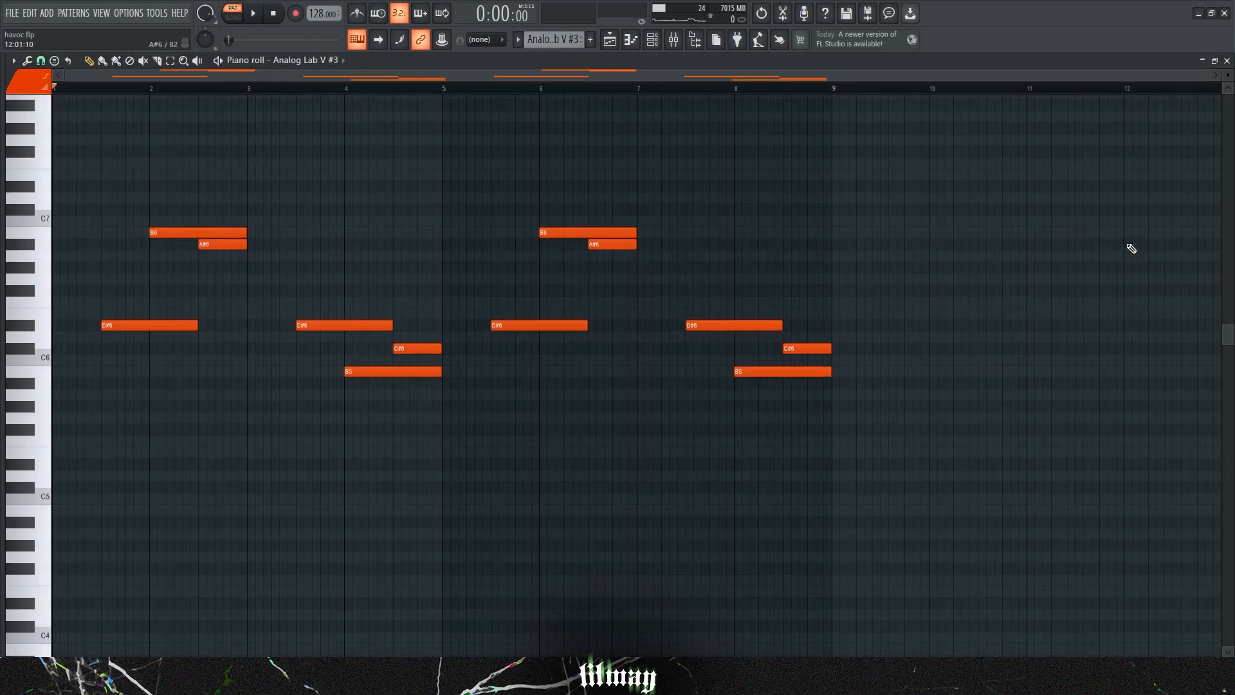
# - Play back the Analog Lab V #3 pattern, and open the Analog Lab V #4 notes for playback
pyautogui.press('space')
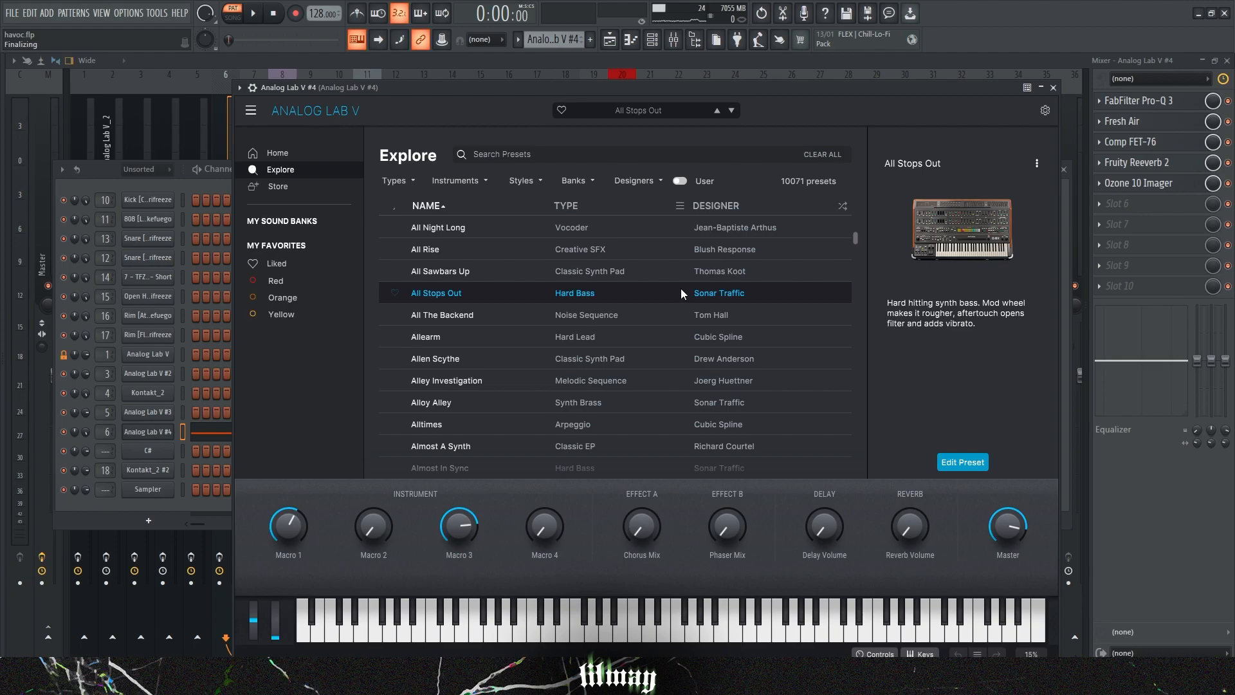
pyautogui.press('F7')
pyautogui.press('space')
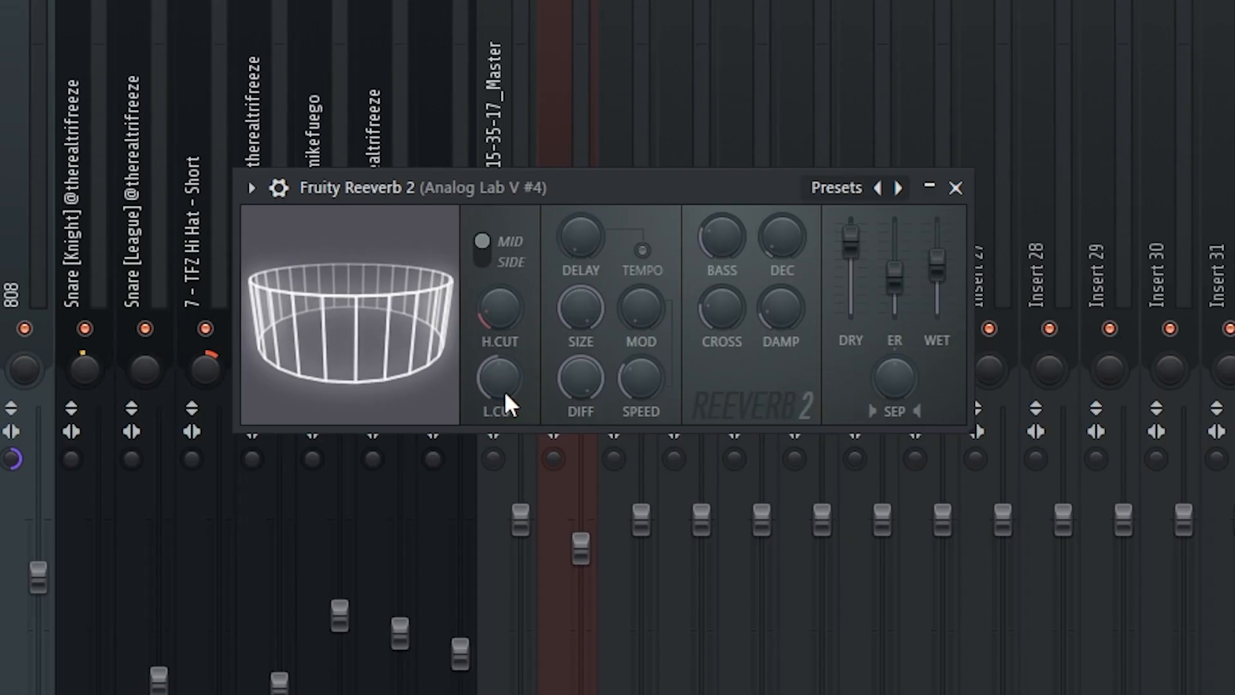
# - Adjust the low cut and size of Fruity Reeverb 2 on the Analog Lab V #4 track and play its pattern
pyautogui.moveTo(504, 391); pyautogui.dragTo(504, 385)
pyautogui.moveTo(589, 310); pyautogui.dragTo(589, 307)
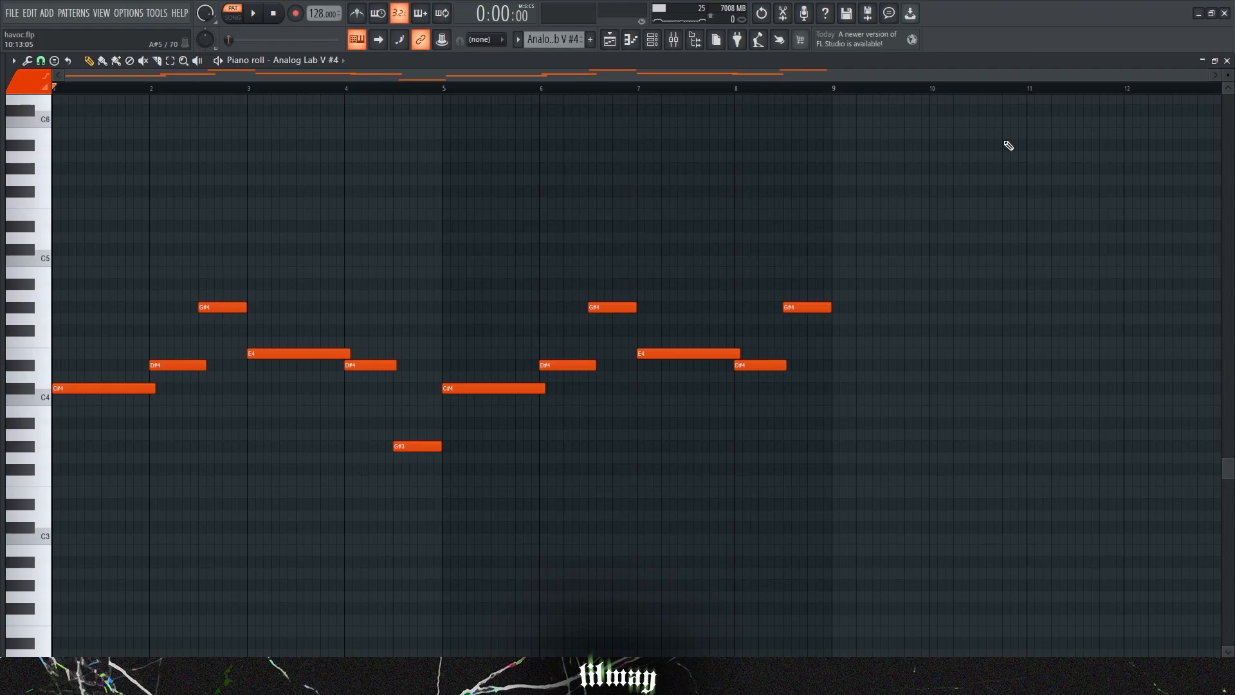
pyautogui.press('space')
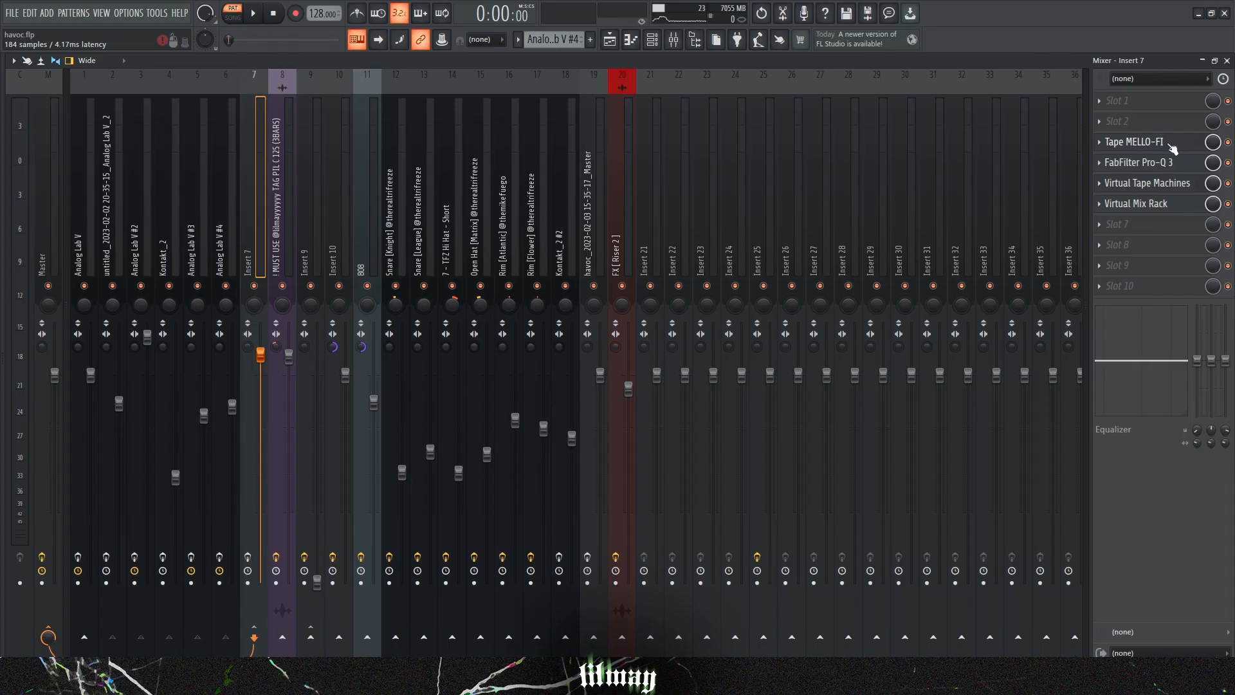
# - Examine the Tape MELLO-FI and FabFilter Pro-Q 3 effects on mixer Insert 7
pyautogui.click(1171, 145)
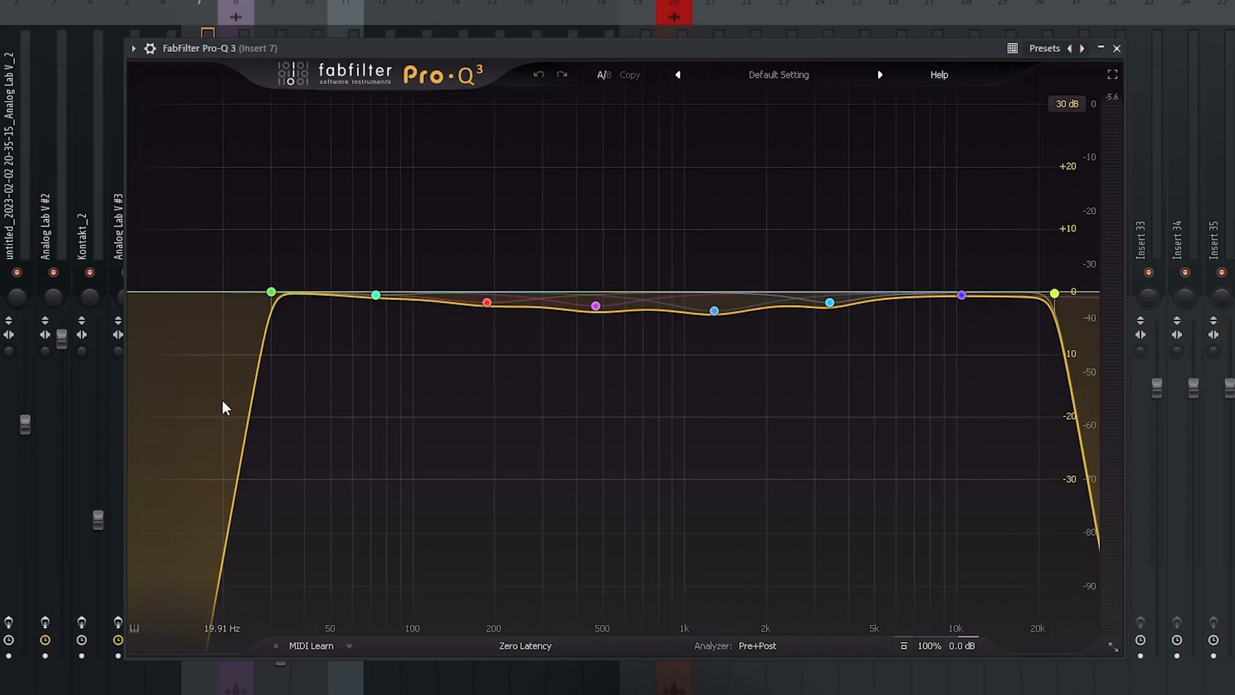
pyautogui.moveTo(1095, 333)
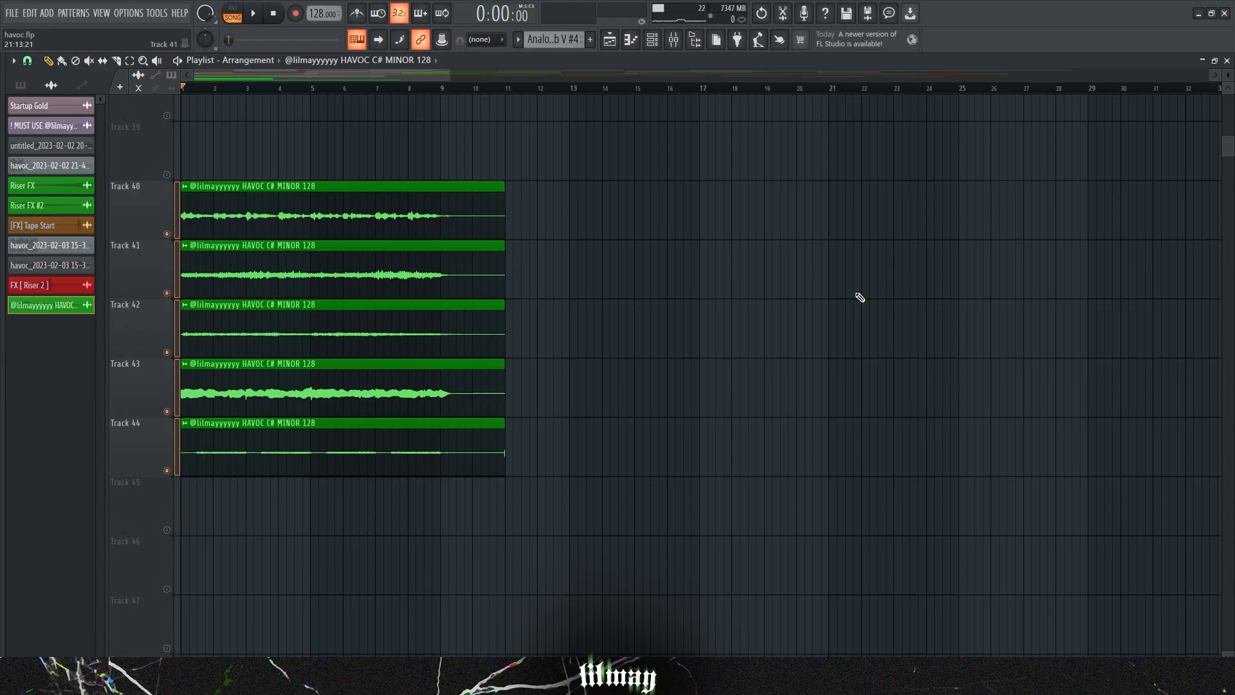
# - Play back the HAVOC C# MINOR 128 stems on tracks 40 to 44 and the 7 - TFZ Hi Hat - Short pattern
pyautogui.press('space')
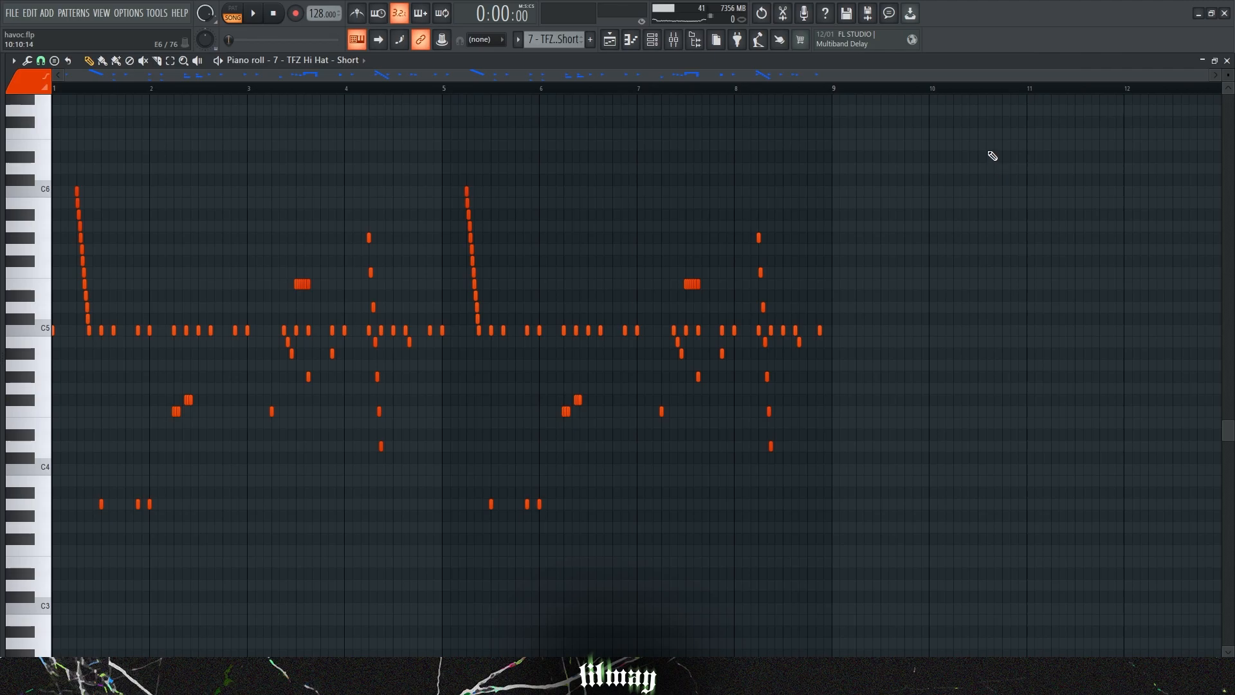
pyautogui.press('space')
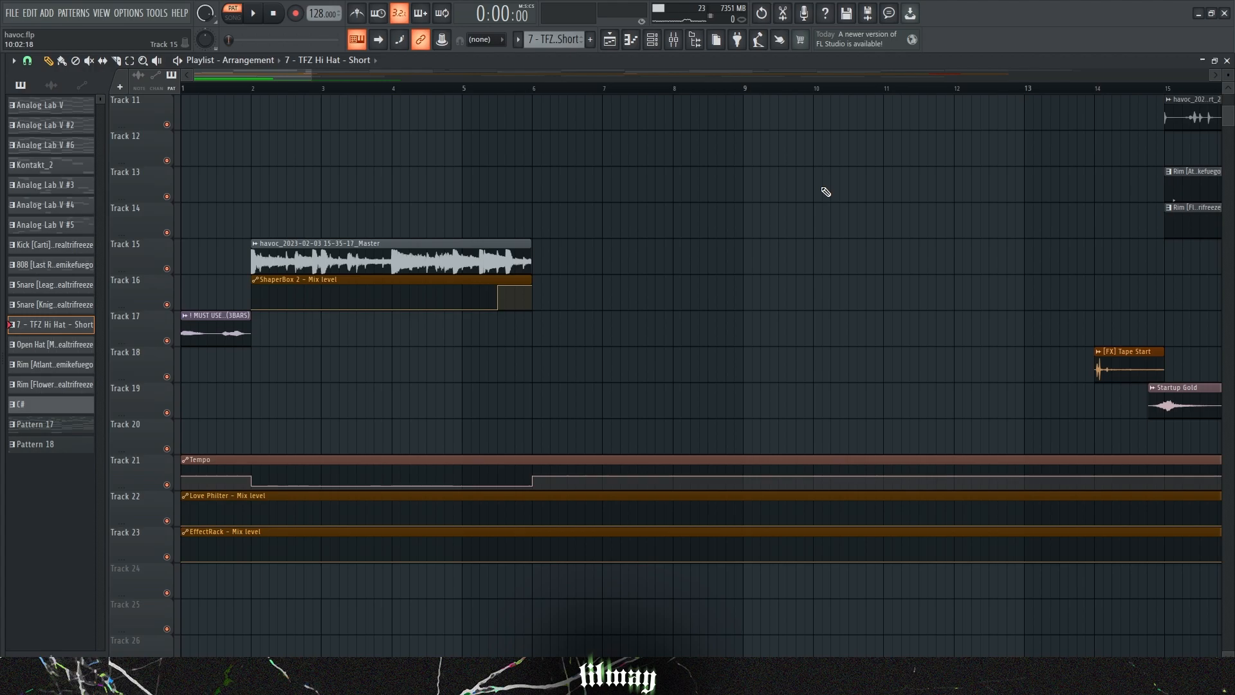
# - Start playback from the playlist and examine the WS envelope of Fruity Love Philter on the havoc master track
pyautogui.press('space')
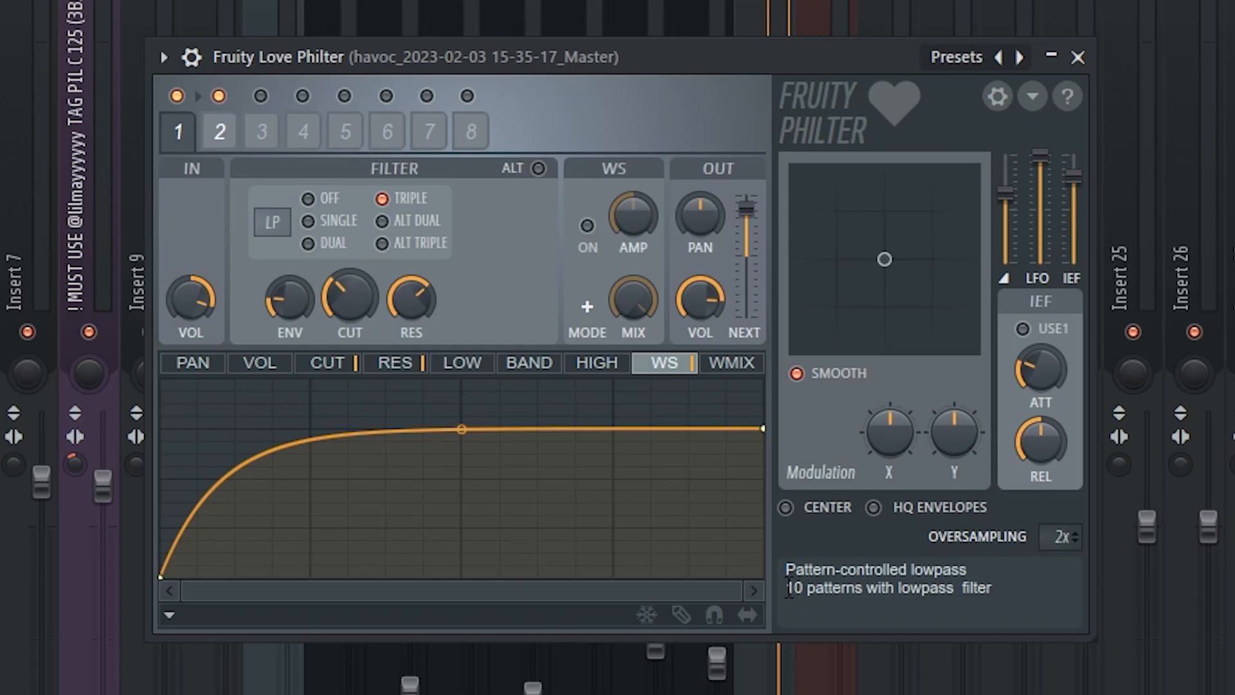
pyautogui.moveTo(605, 403); pyautogui.dragTo(705, 400)
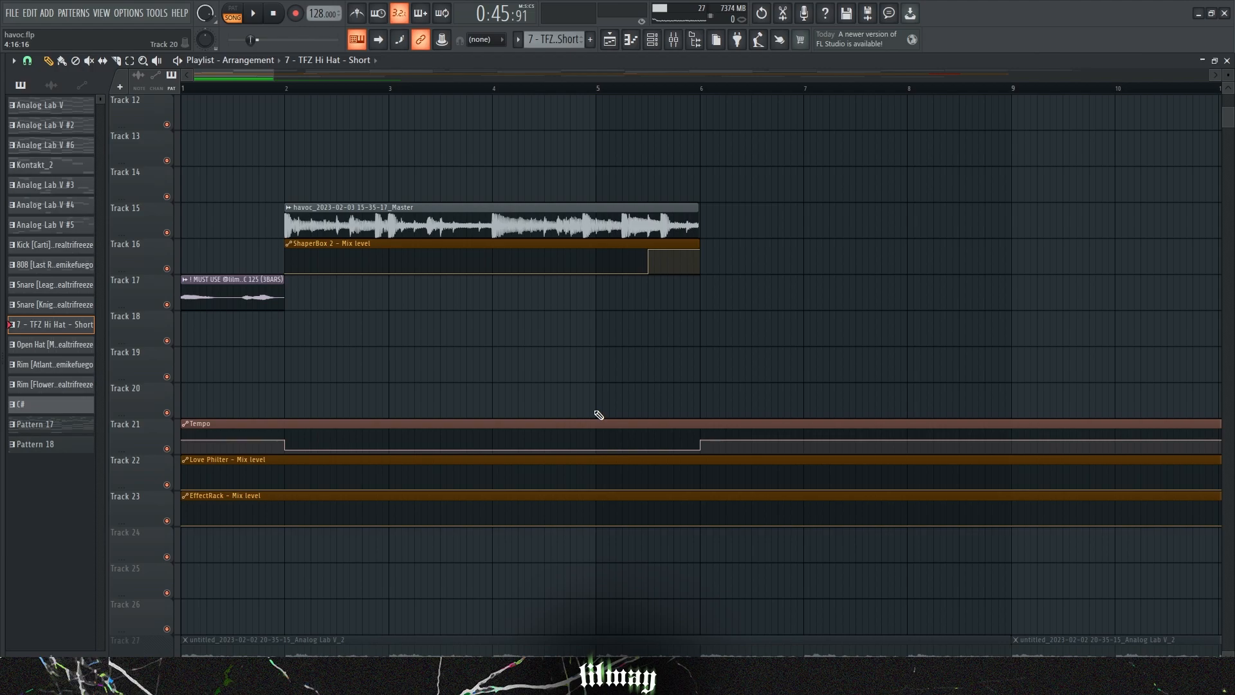
# - Create an automation clip for the project tempo spanning bars 1 to 8 of the playlist
pyautogui.rightClick(323, 14)
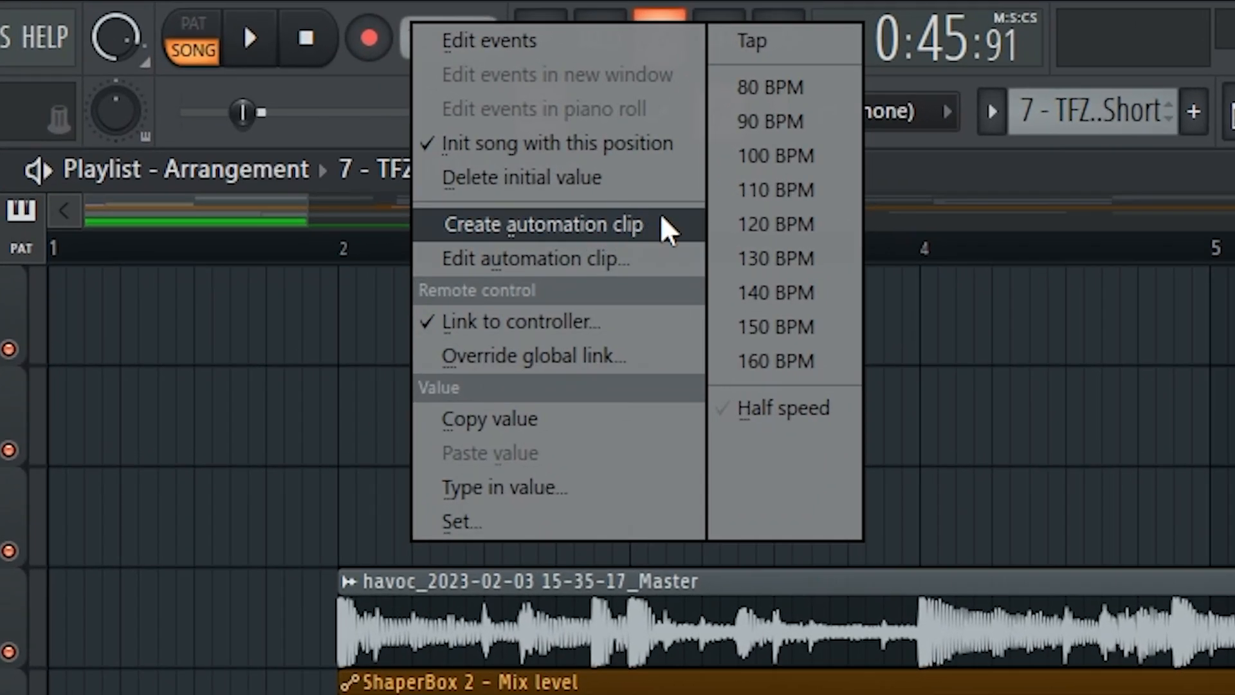
pyautogui.click(660, 217)
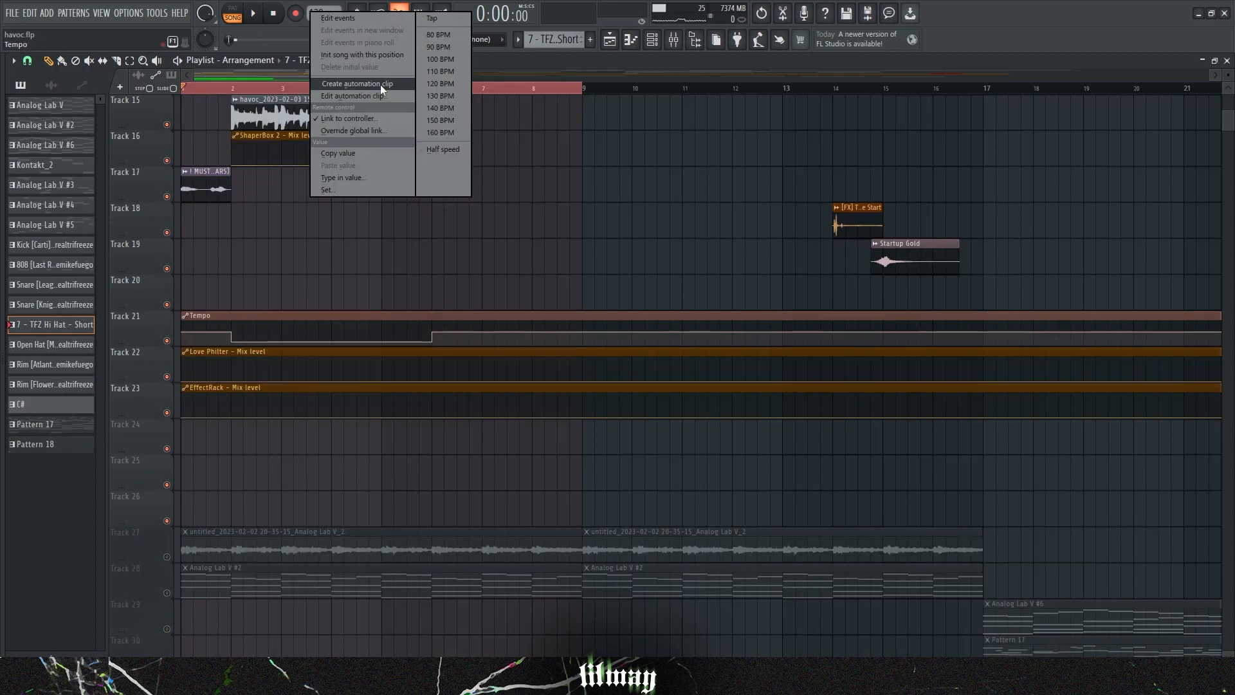
pyautogui.click(380, 83)
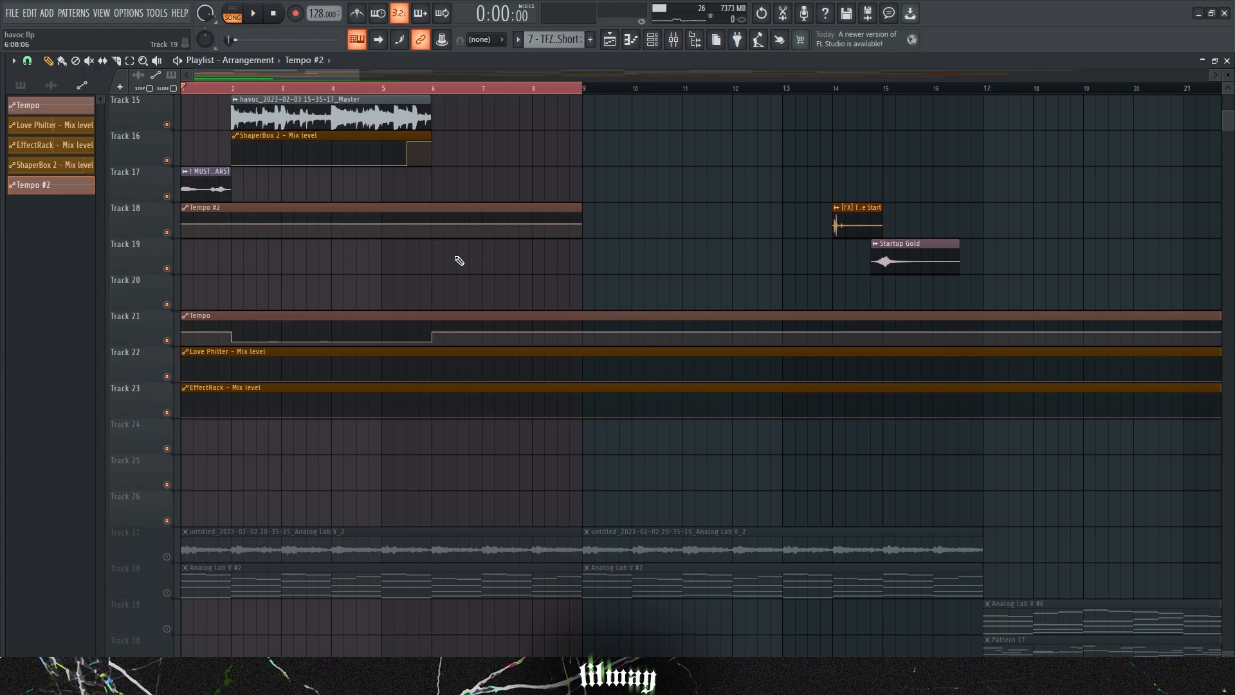
# - Copy the value of the first point in the tempo automation clip on Track 18
pyautogui.rightClick(185, 224)
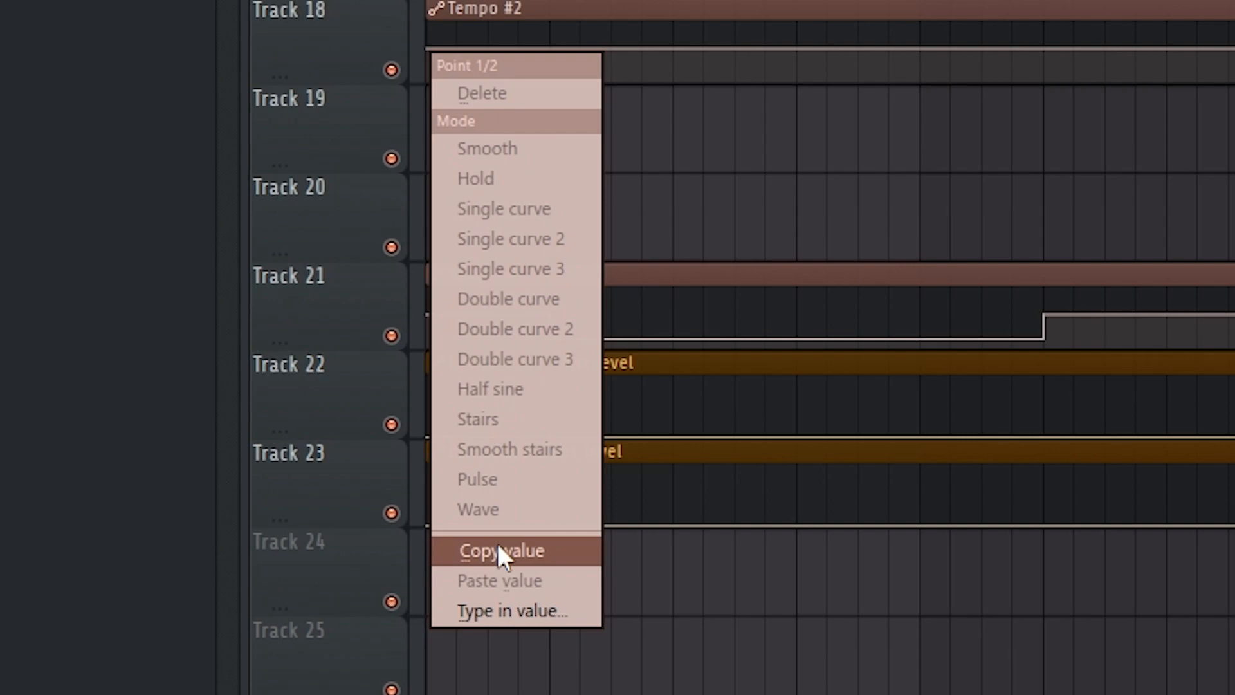
pyautogui.click(498, 546)
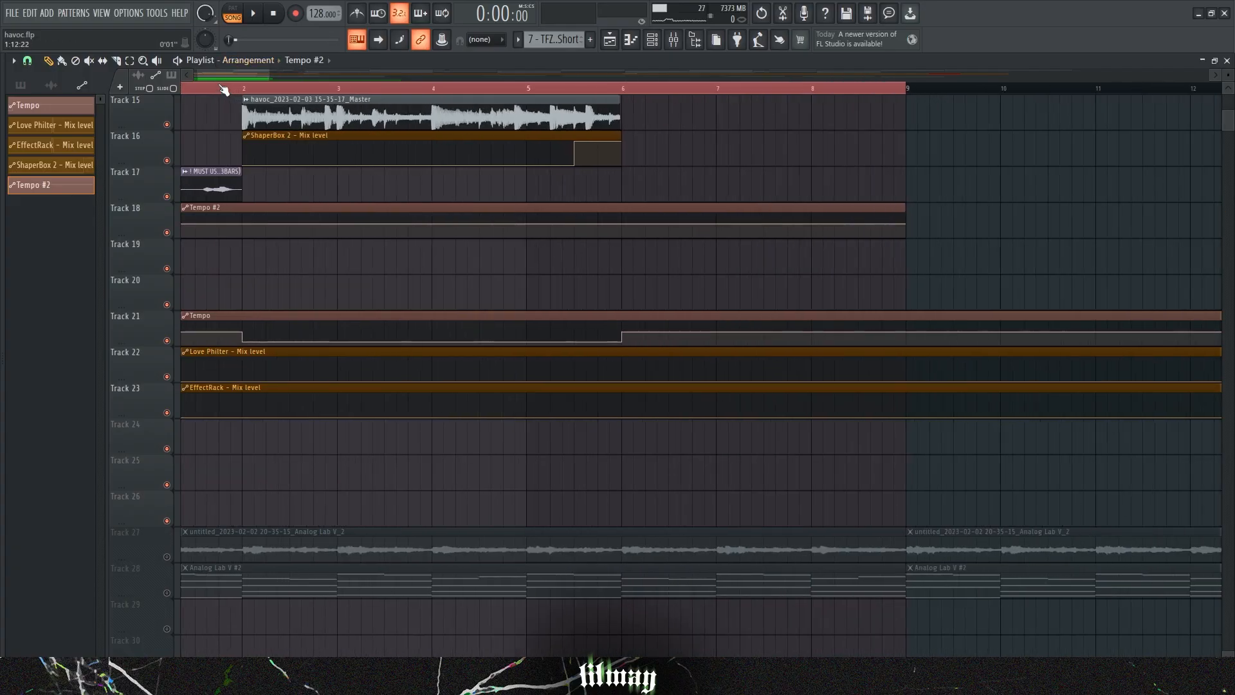
# - Add points at bars 2 and 6 of the Track 18 tempo automation clip at the copied 23% level
pyautogui.scroll(2, 223, 89)
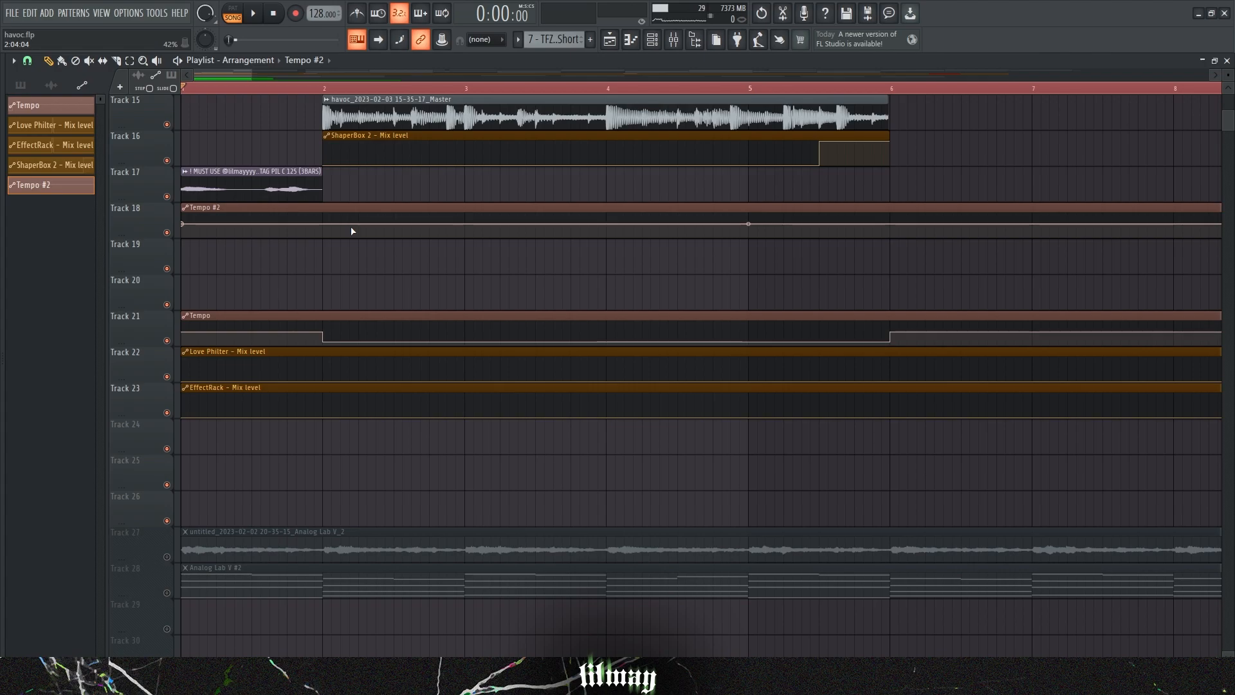
pyautogui.click(323, 224)
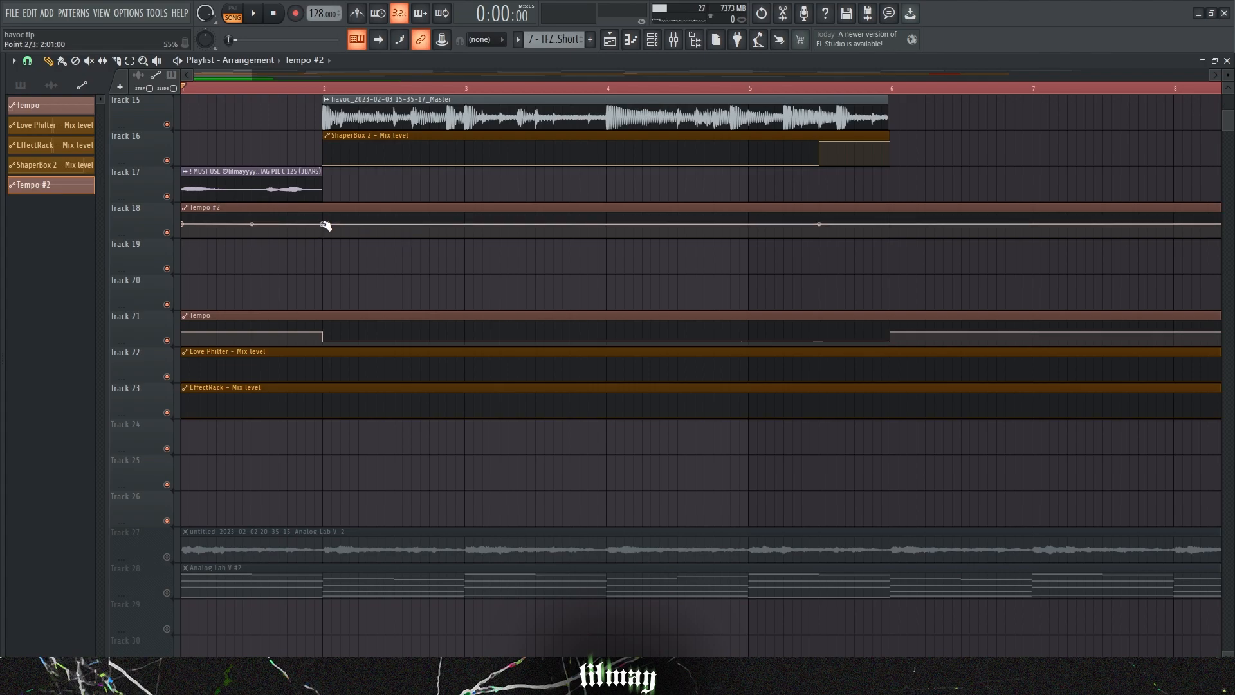
pyautogui.rightClick(324, 224)
pyautogui.click(372, 435)
pyautogui.click(892, 224)
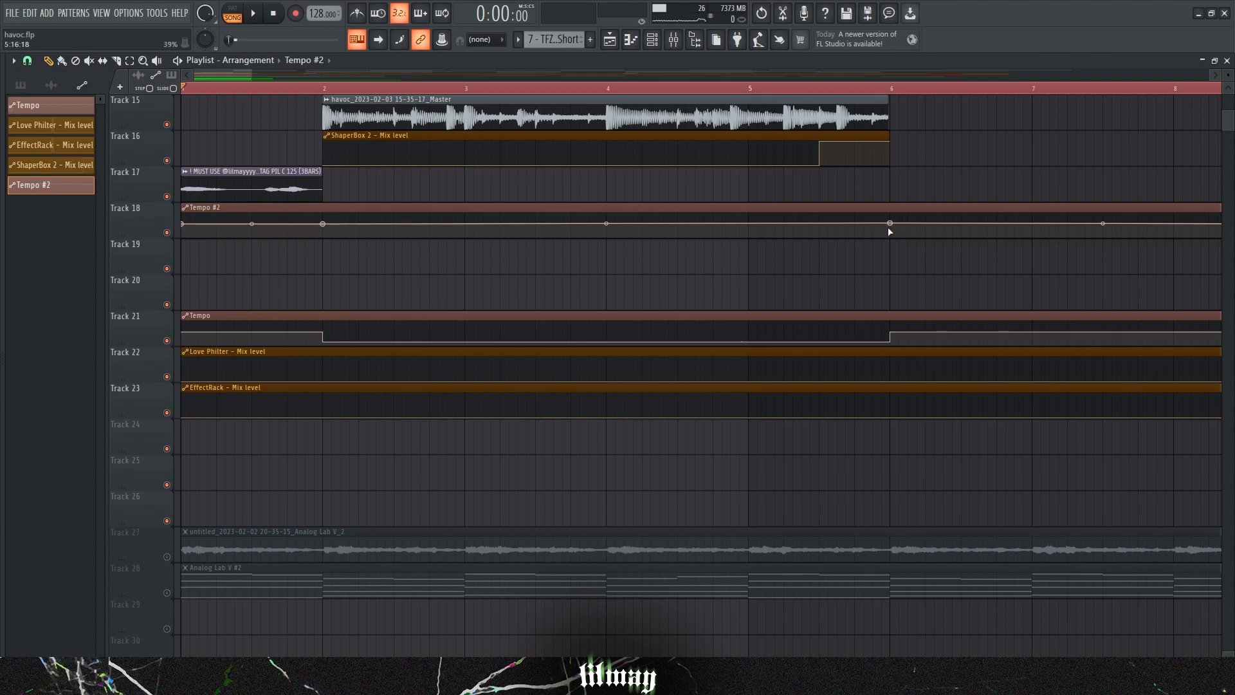
pyautogui.rightClick(889, 226)
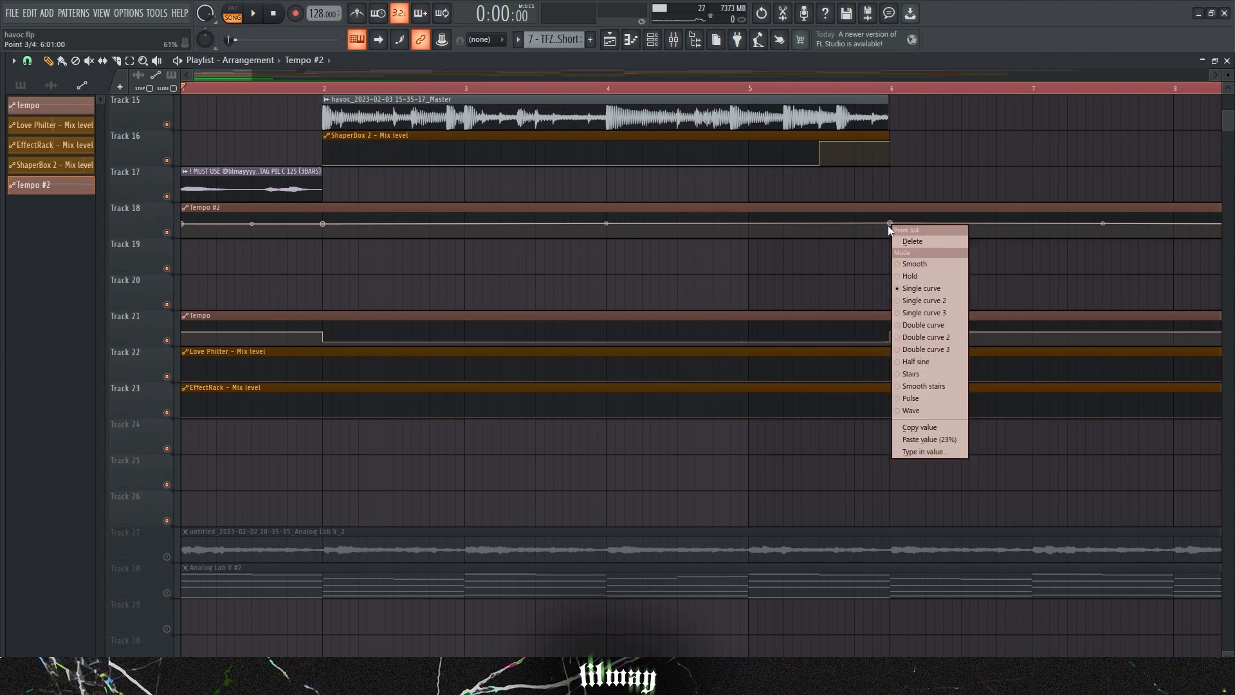
pyautogui.click(935, 427)
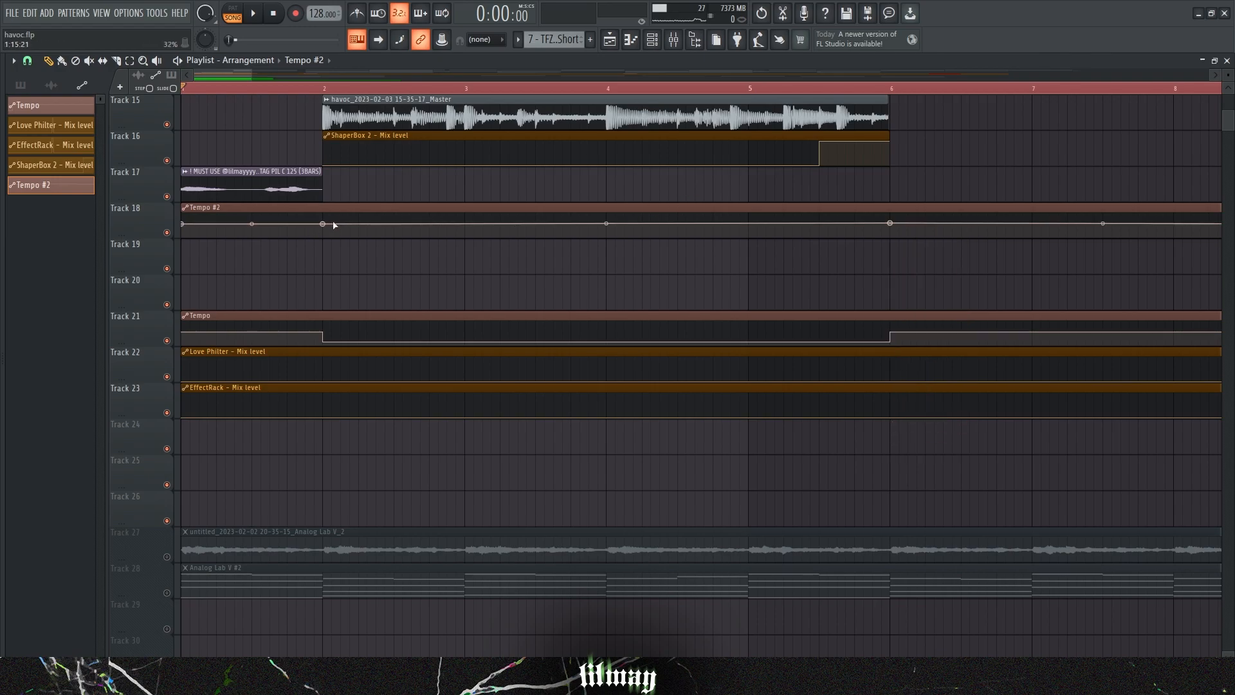
# - Drop the tempo between bars 2 and 6 on Track 18 with lower points at both bars, copying the first's 15% value to the second
pyautogui.click(327, 235)
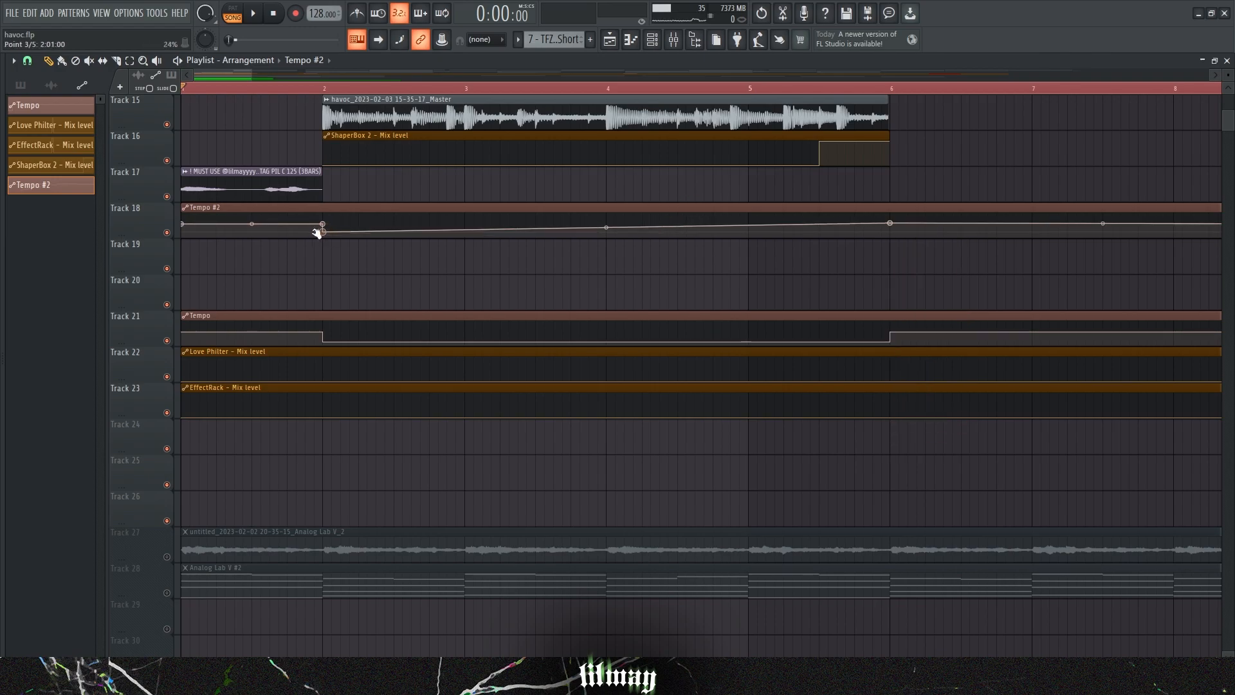
pyautogui.rightClick(324, 233)
pyautogui.click(354, 436)
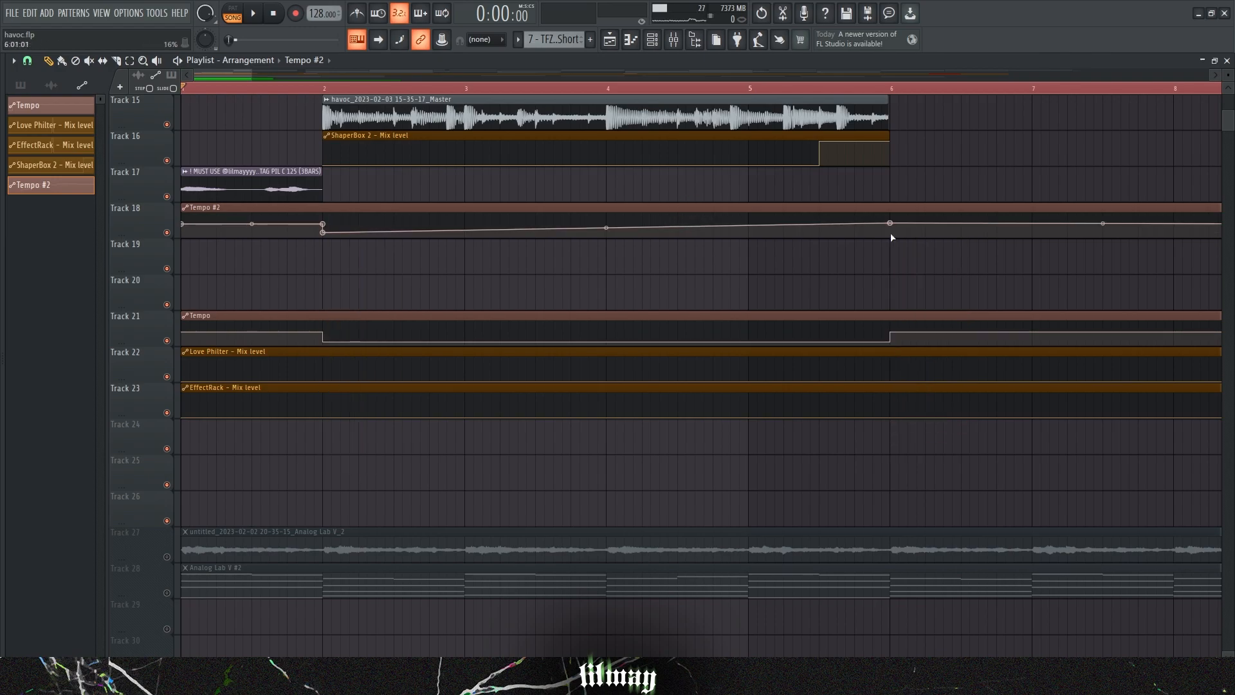
pyautogui.click(889, 236)
pyautogui.rightClick(890, 237)
pyautogui.click(929, 454)
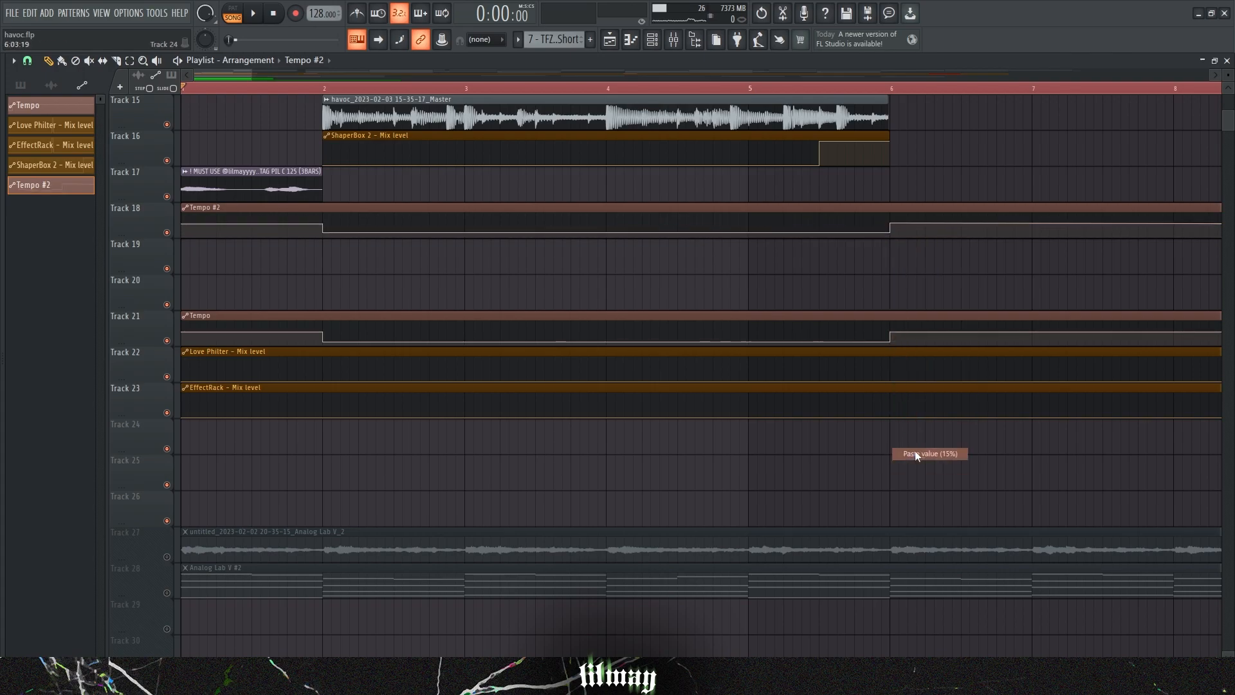
pyautogui.scroll(1, 984, 270)
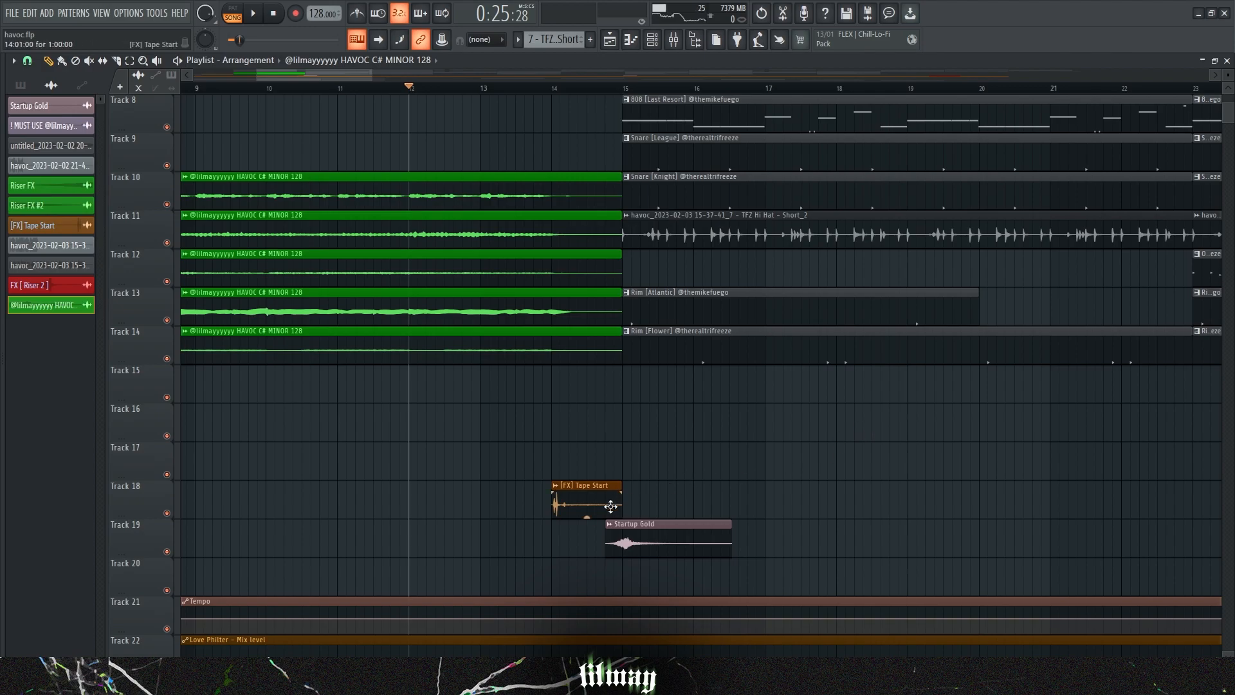
pyautogui.scroll(1, 611, 507)
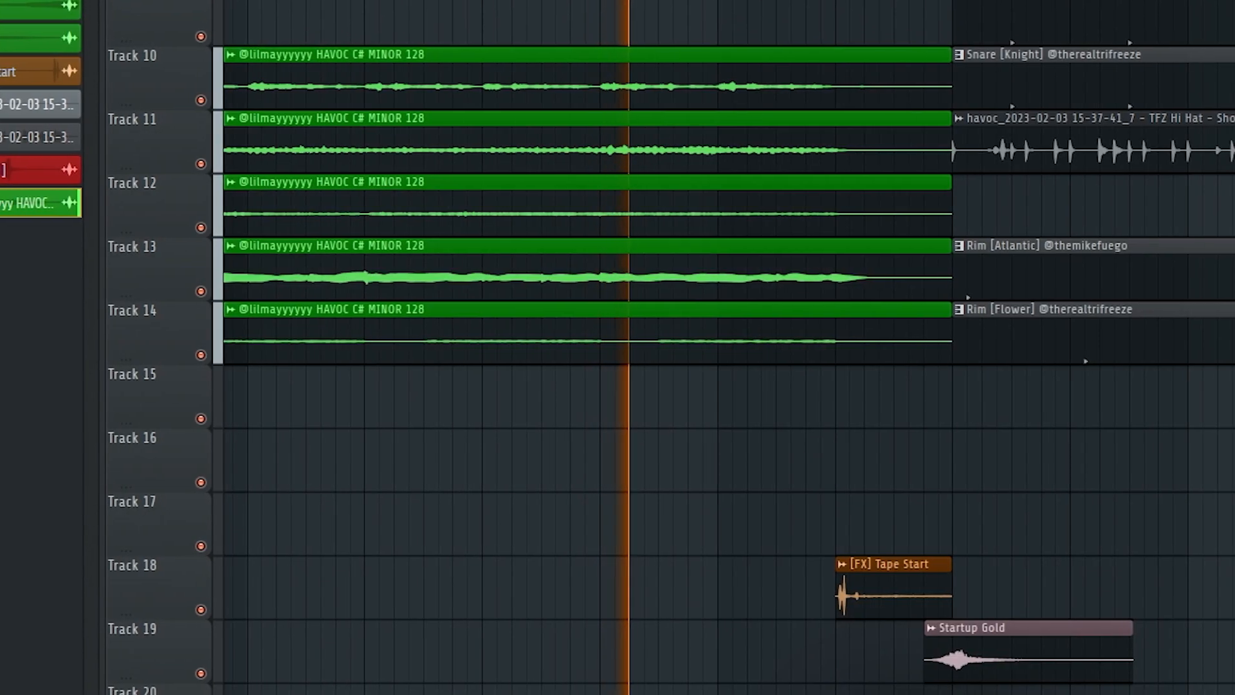